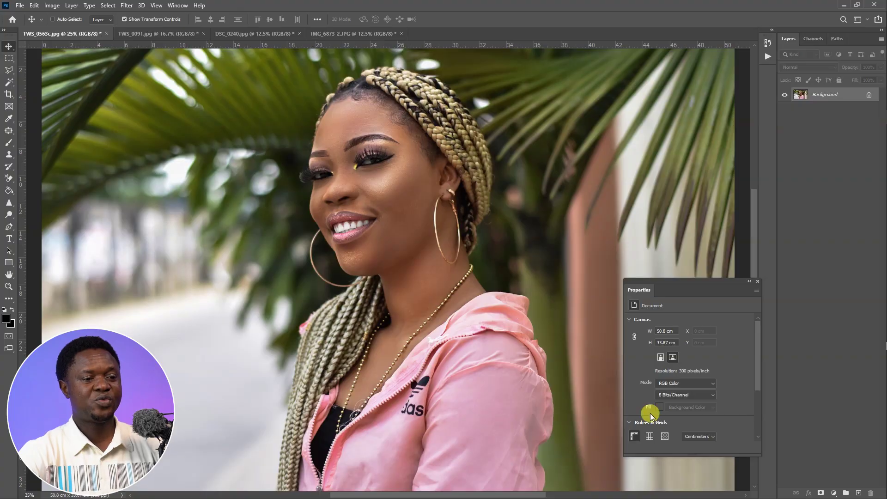
Add Gradient Map 1 over the portrait with 30% opacity and Soft Light blending
click(803, 493)
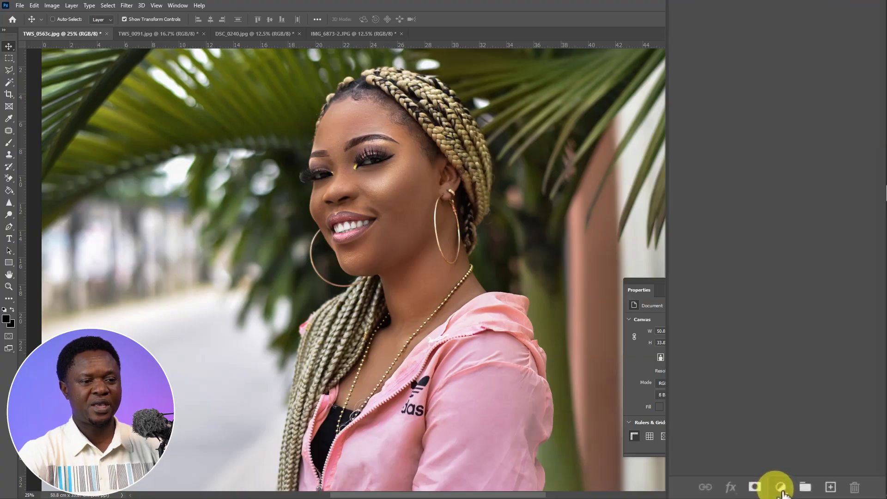
click(787, 466)
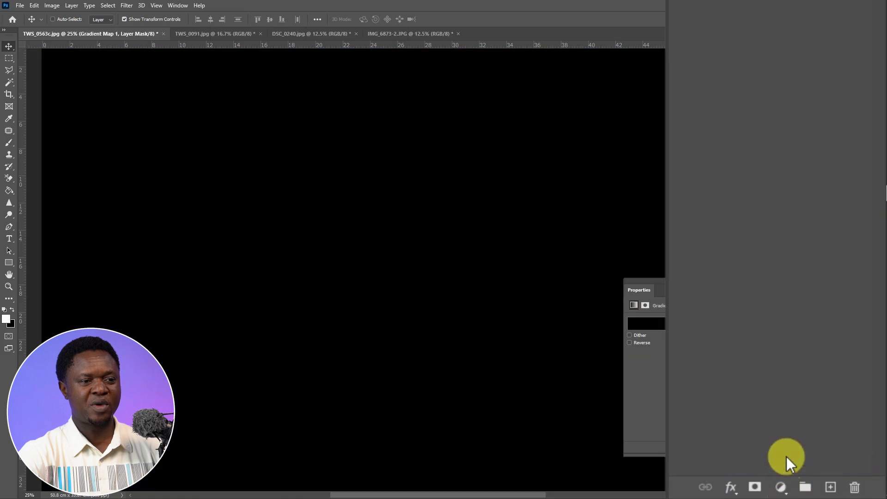
click(864, 133)
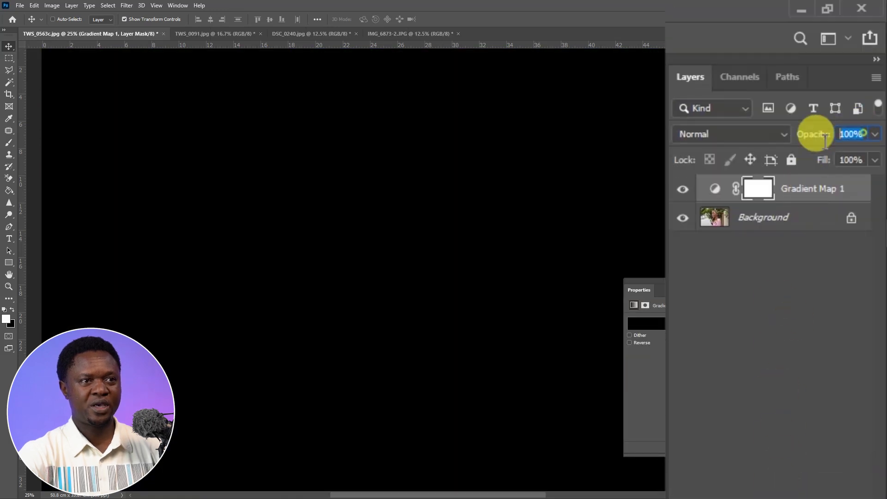
text(30)
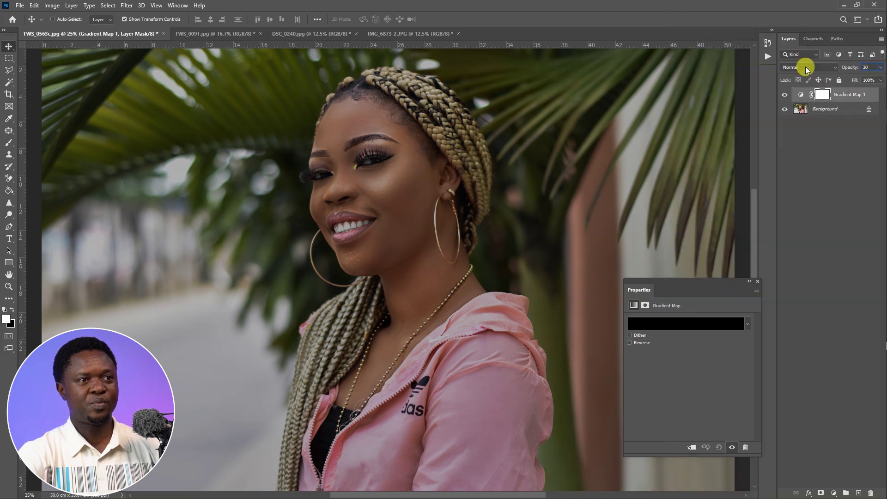
click(726, 133)
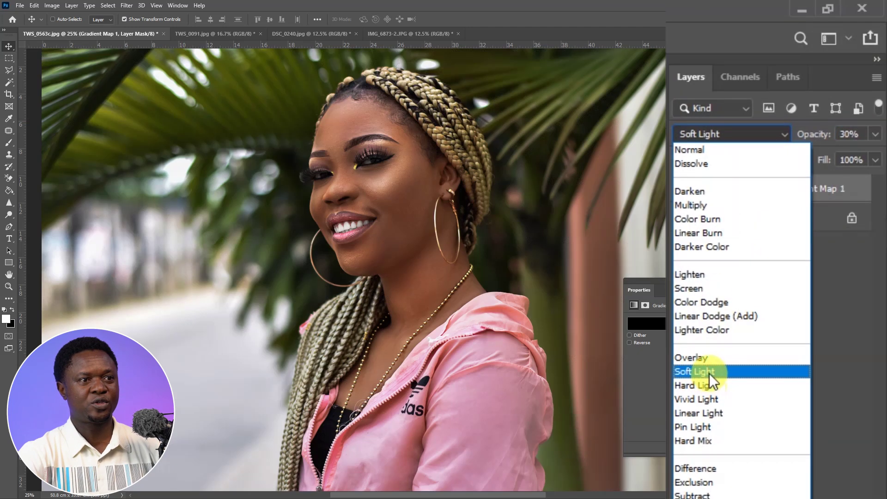
click(709, 373)
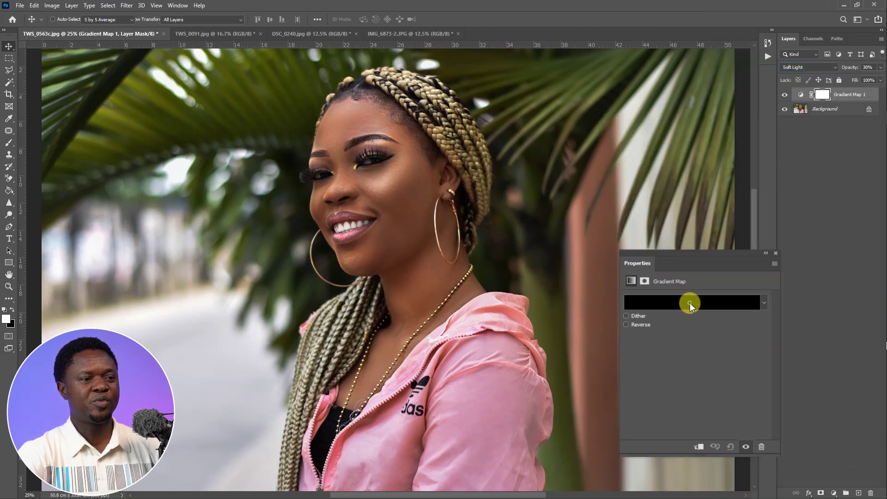
click(690, 301)
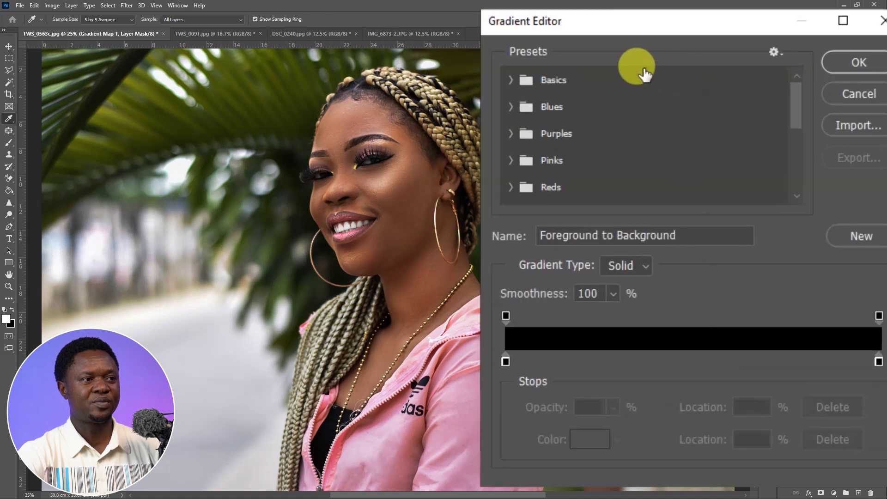
Switch the gradient map's gradient to the Noise type with roughness 0
click(645, 266)
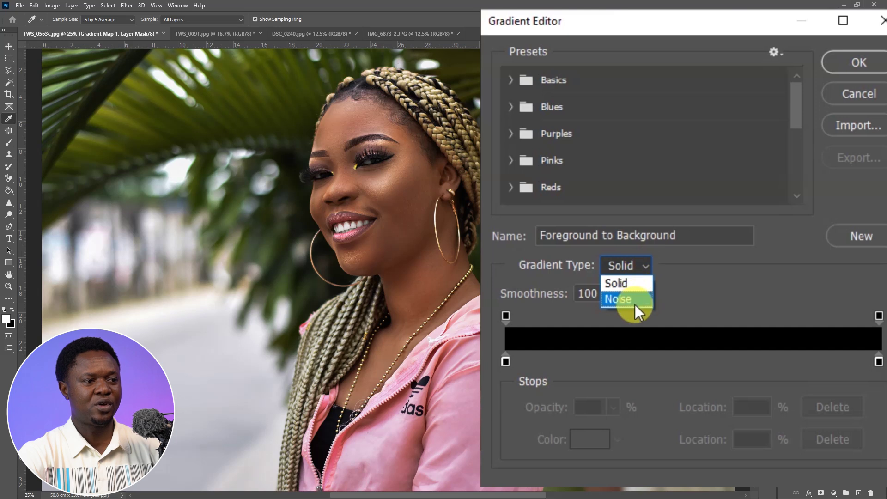
click(635, 304)
click(617, 293)
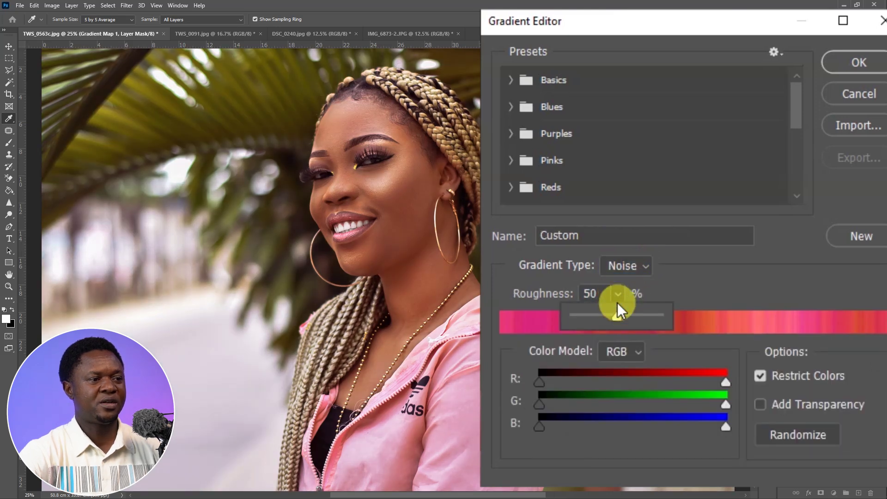
drag(617, 304, 568, 327)
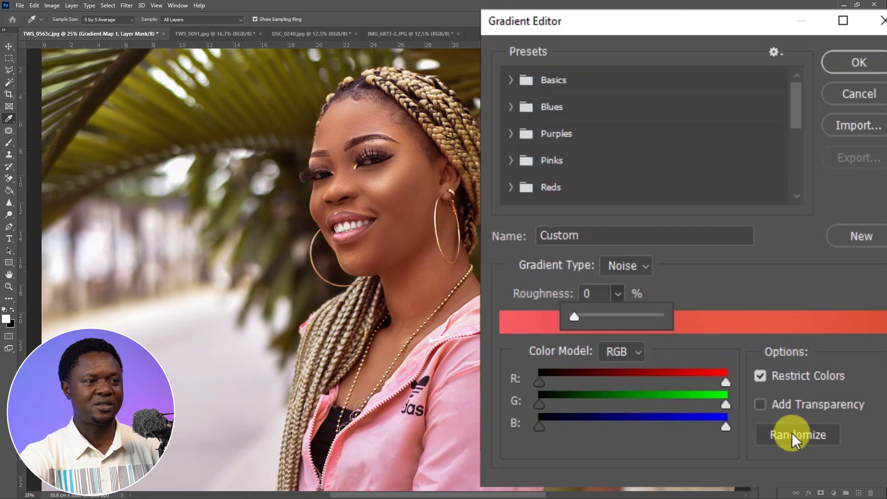
Randomize the noise gradient until it runs peach-orange to purple, then accept it
click(792, 433)
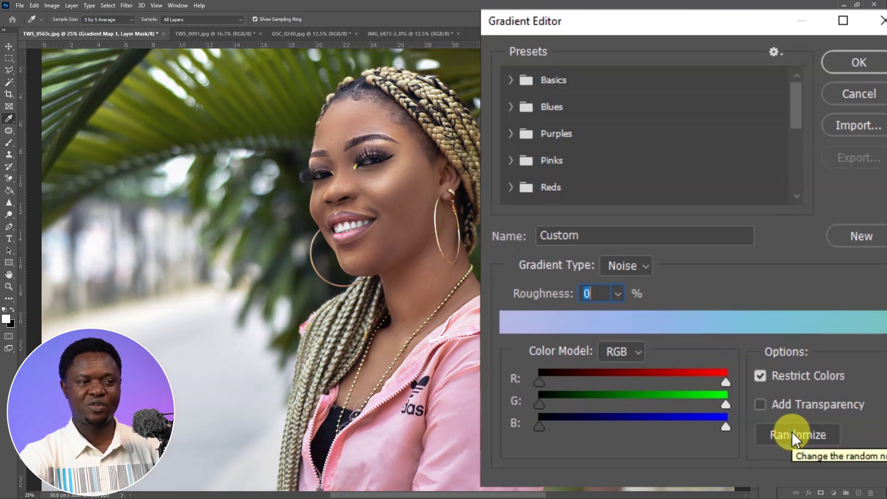
click(792, 432)
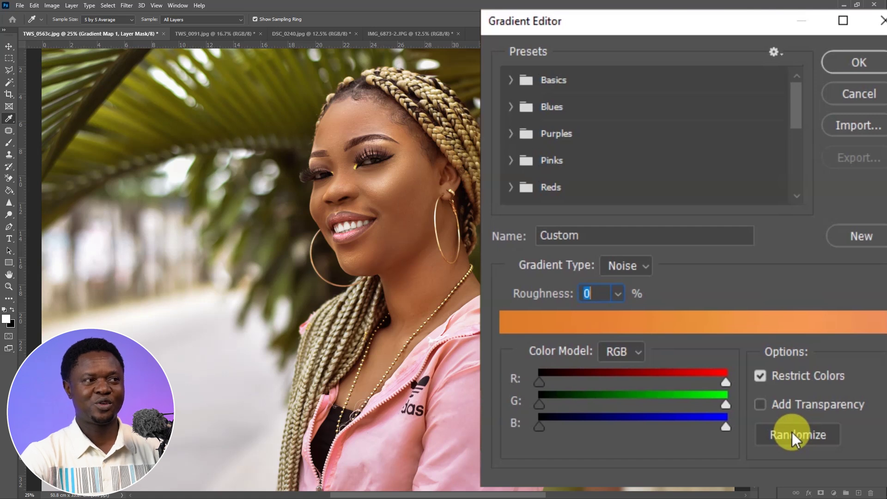
click(793, 432)
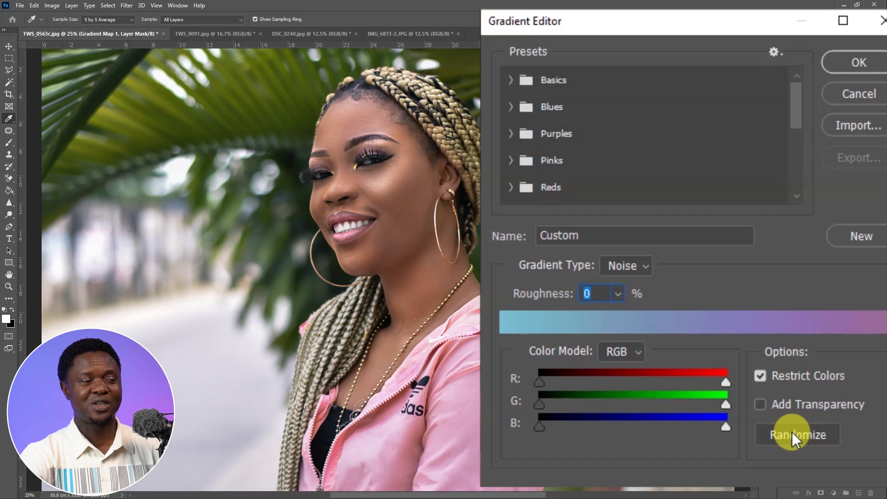
click(792, 432)
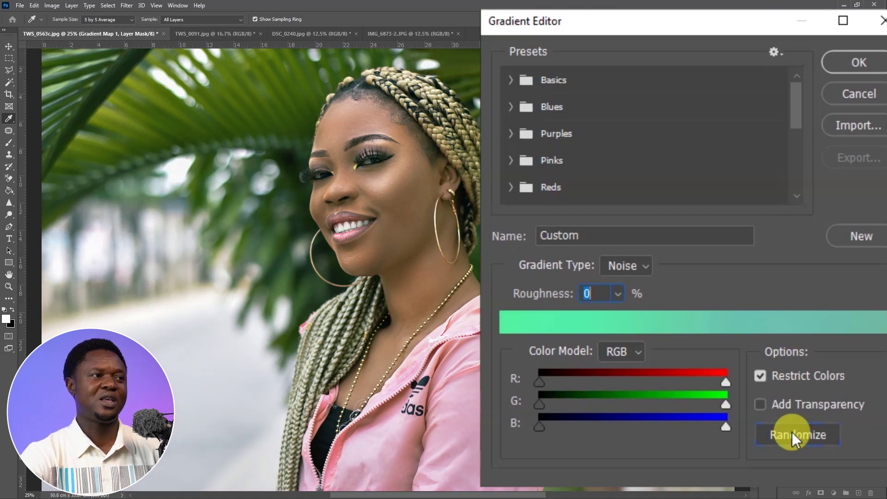
click(793, 432)
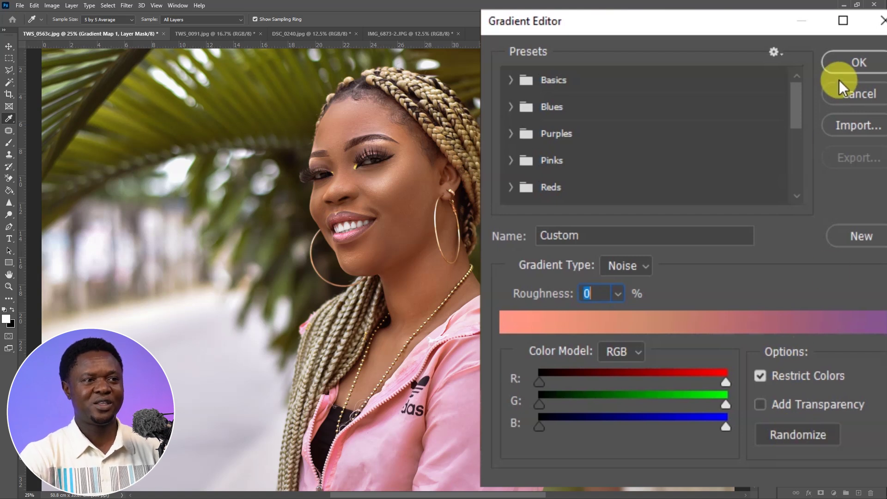
click(852, 61)
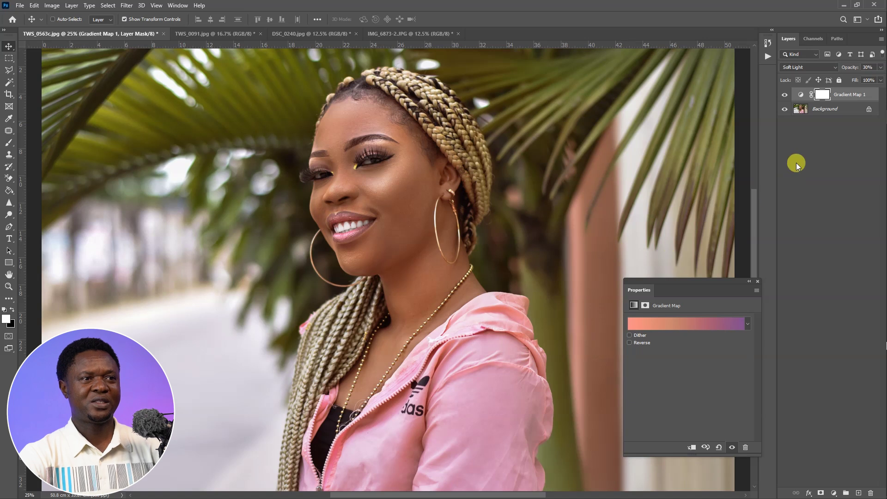
click(683, 190)
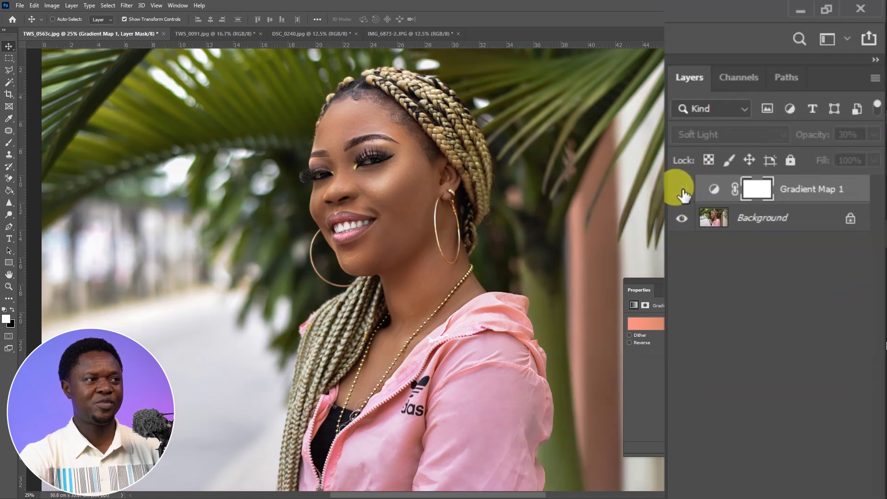
click(683, 191)
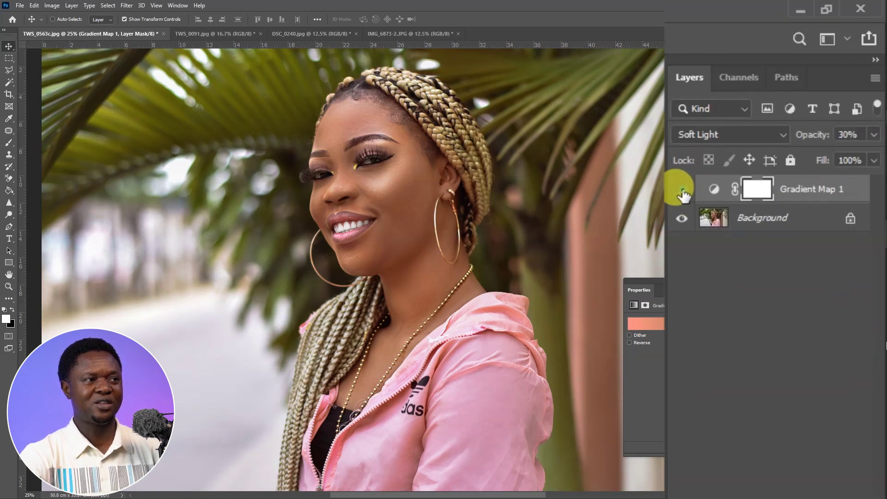
click(683, 191)
click(683, 191)
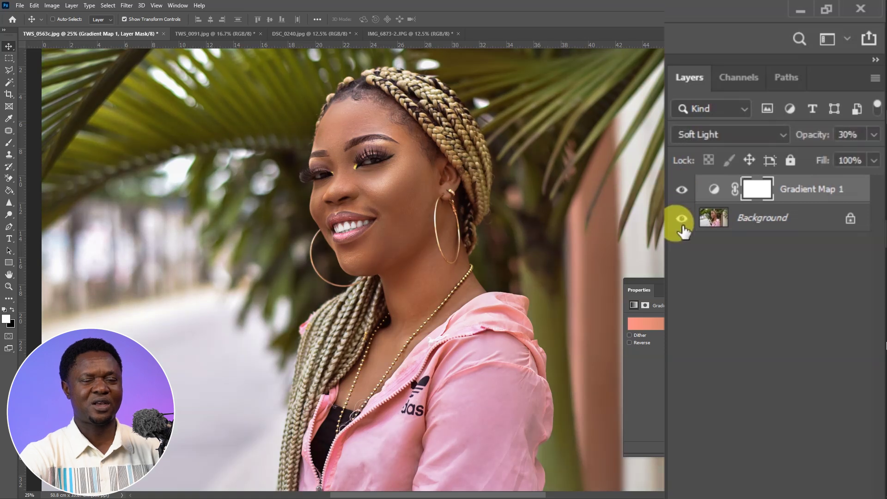
click(785, 95)
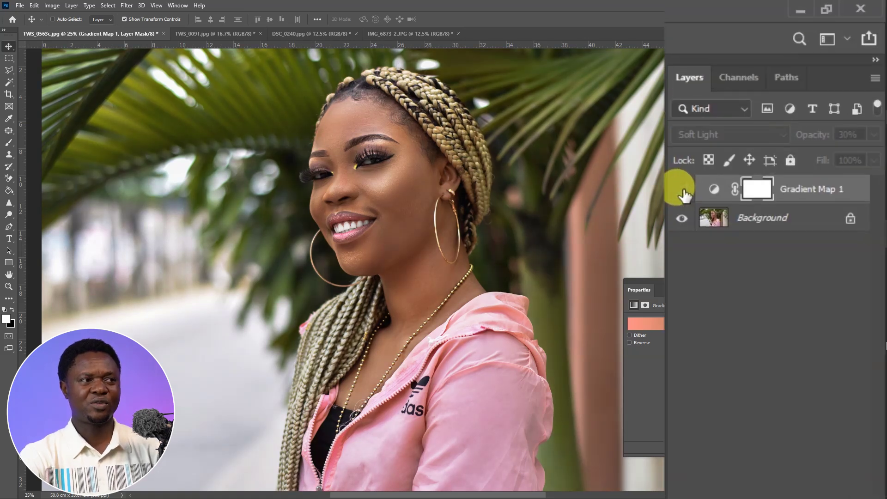
click(683, 191)
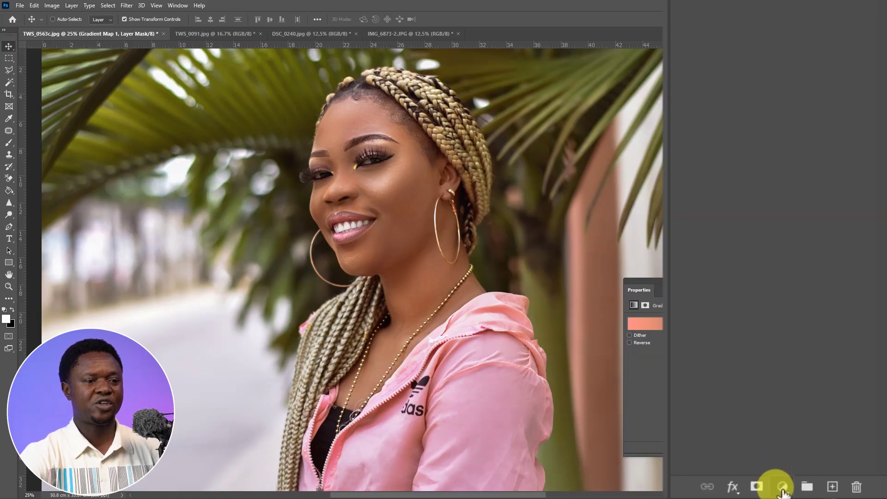
Add Hue/Saturation 1 above the gradient map, blended as Color Burn with Fill 0%
click(783, 488)
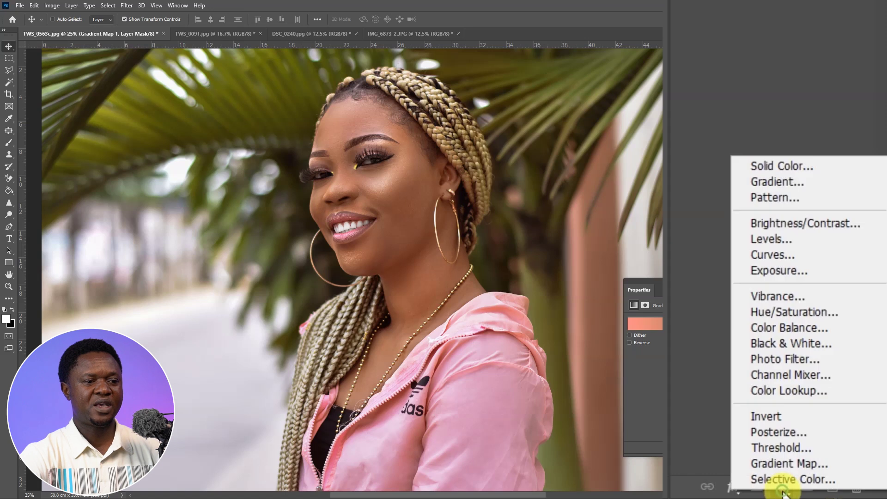
click(780, 314)
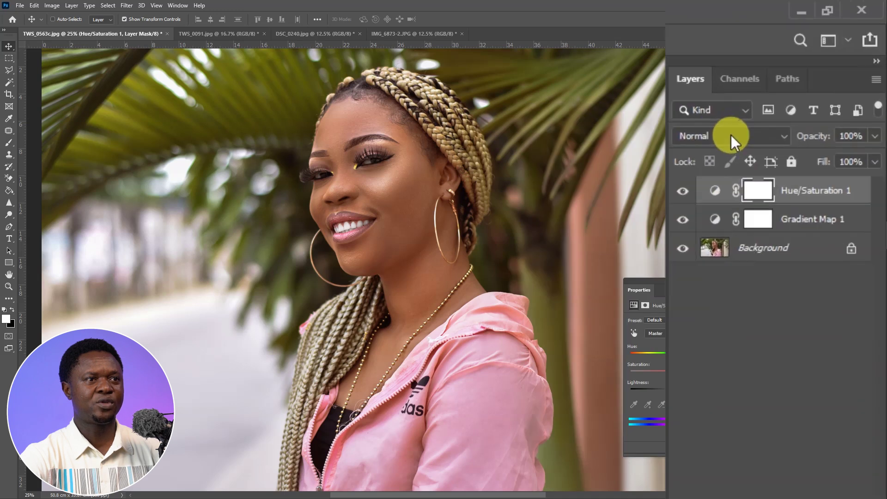
click(731, 135)
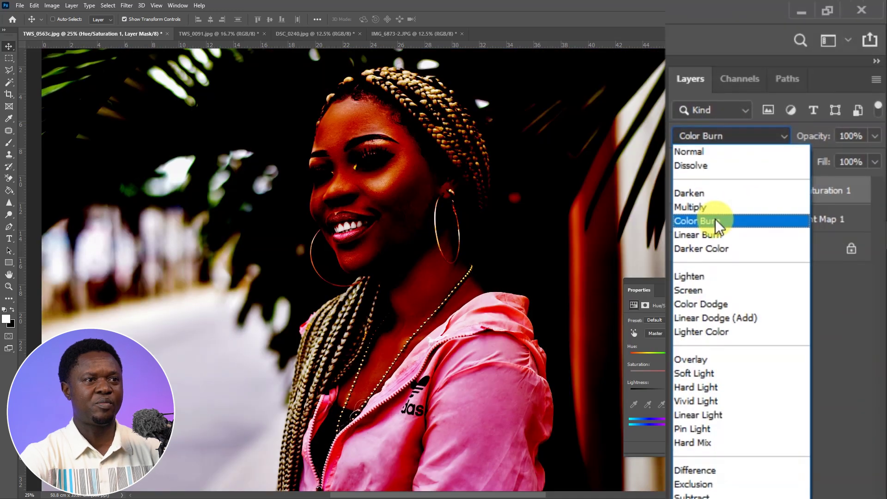
click(715, 221)
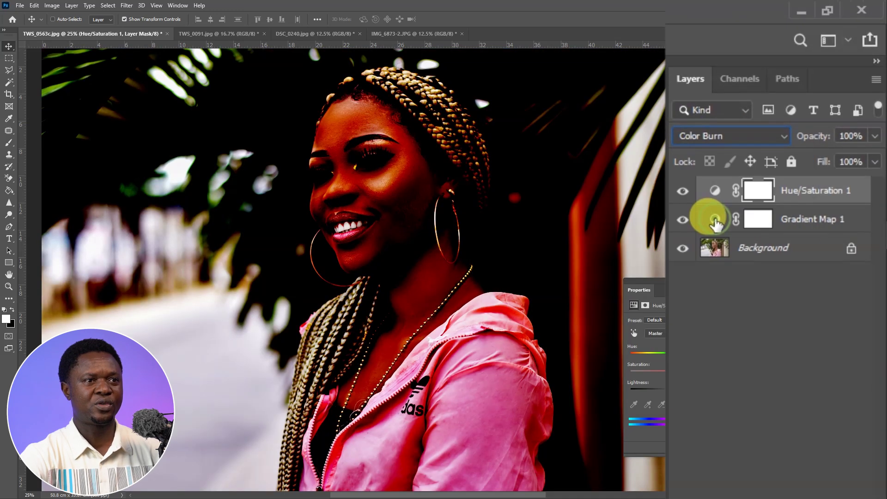
click(853, 161)
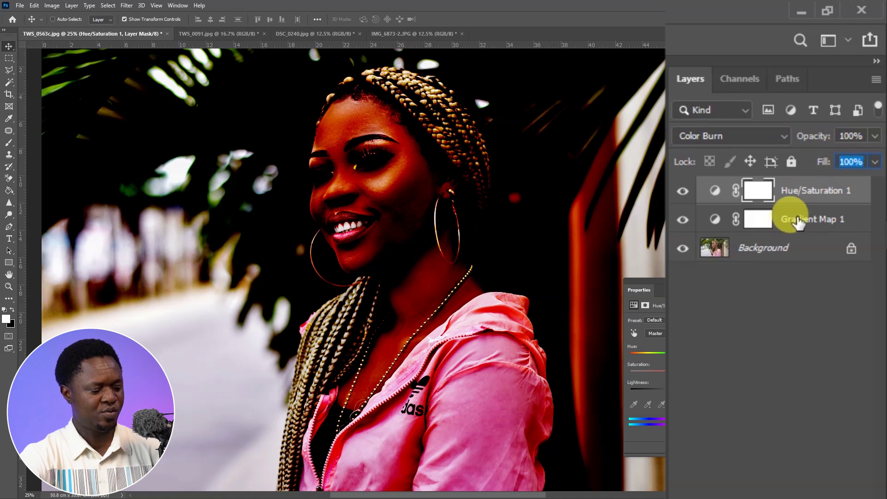
text(0)
key(Return)
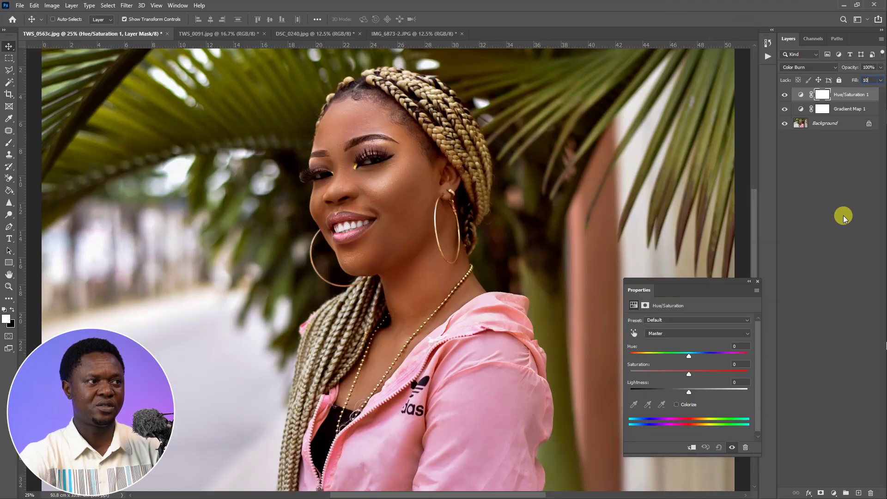
Add Hue/Saturation 2 on top, blended as Color Dodge with Fill at 10%
click(834, 493)
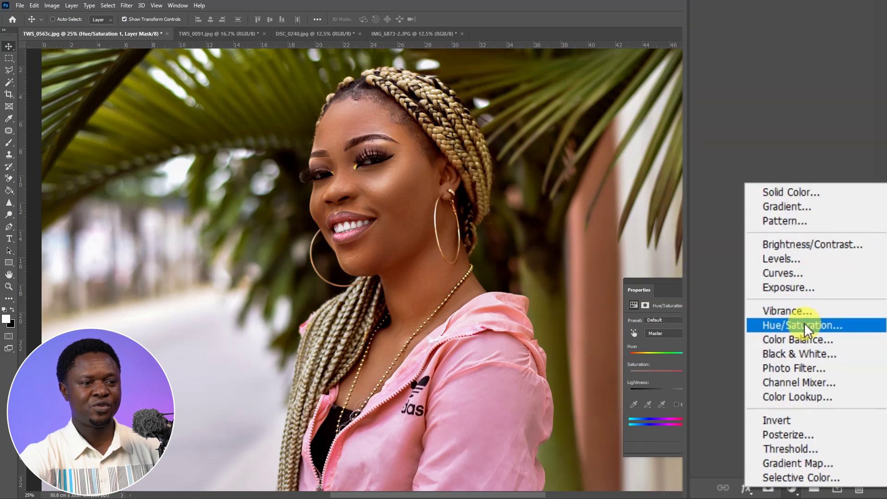
click(795, 308)
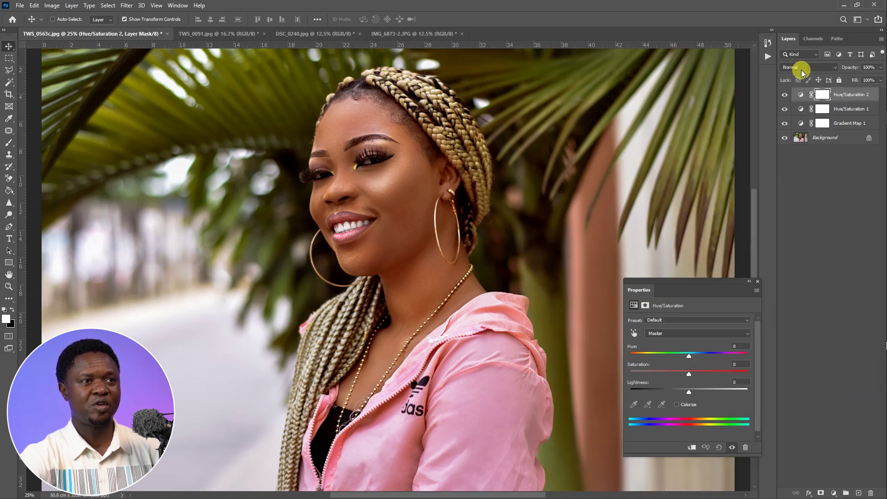
click(803, 68)
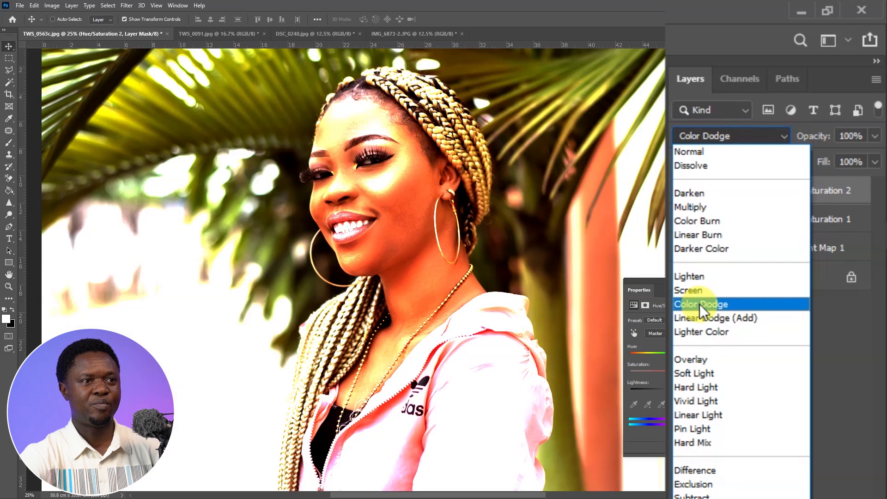
click(699, 304)
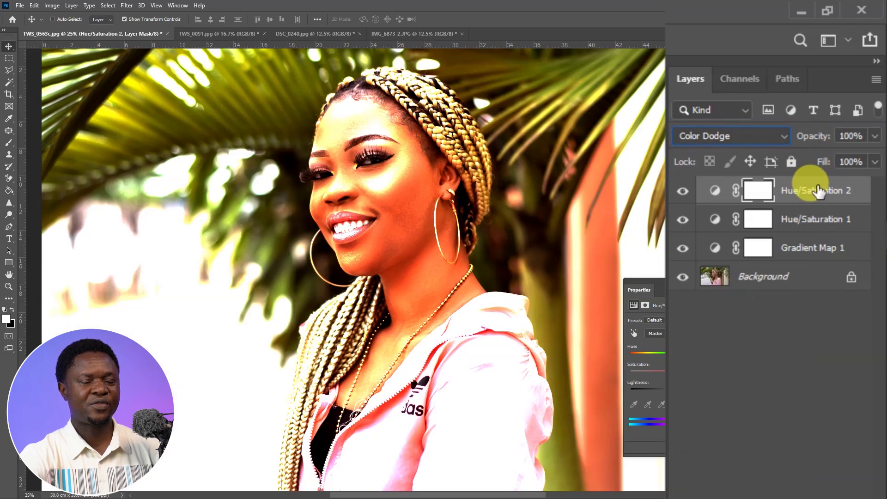
click(858, 161)
text(1)
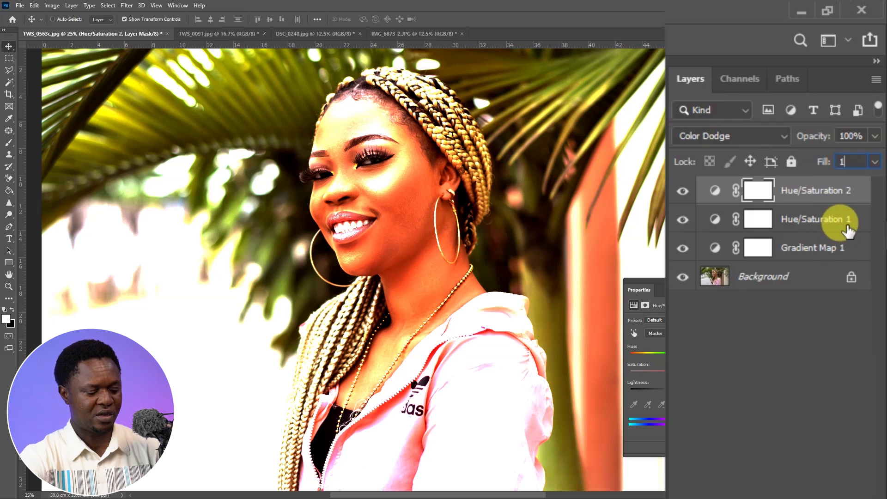
text(0)
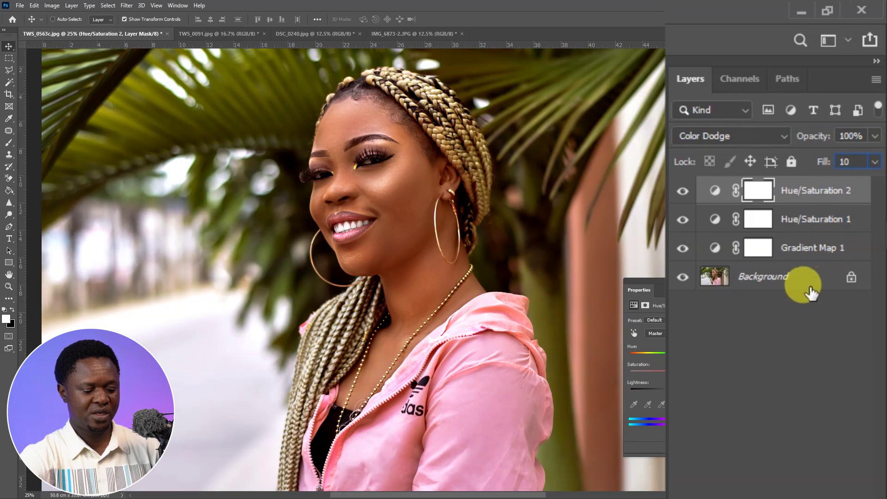
key(Return)
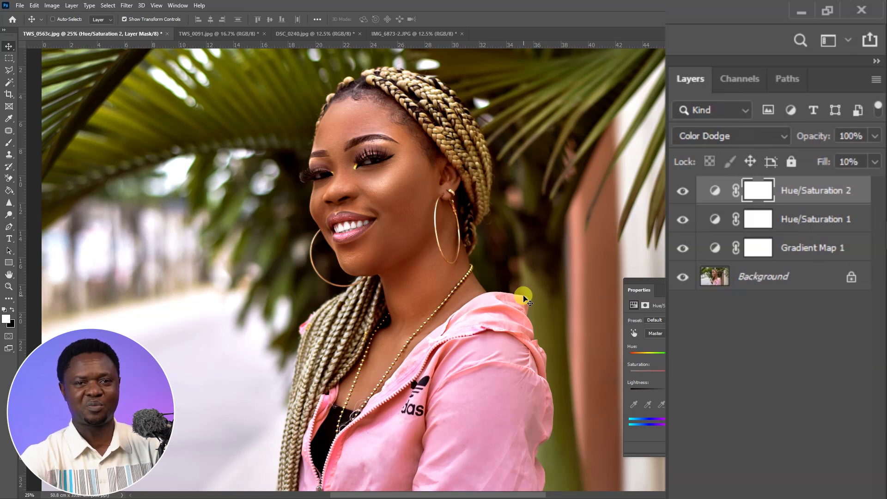
key(ctrl+minus)
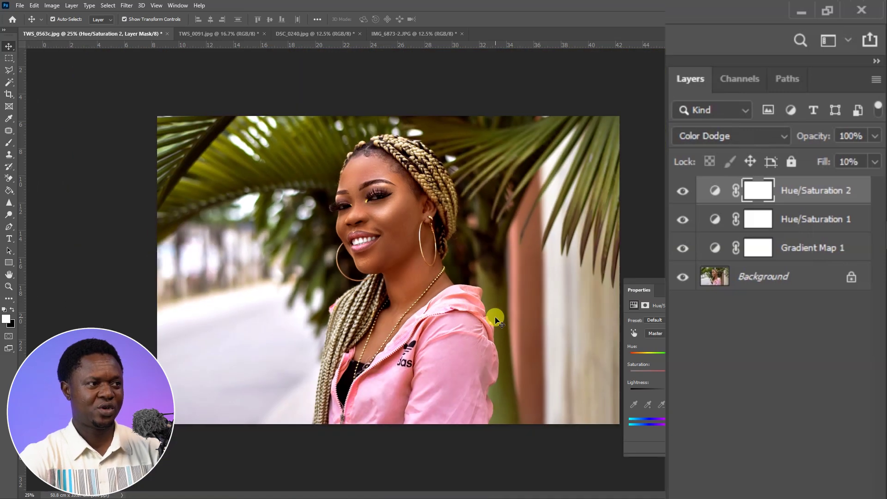
key(ctrl+plus)
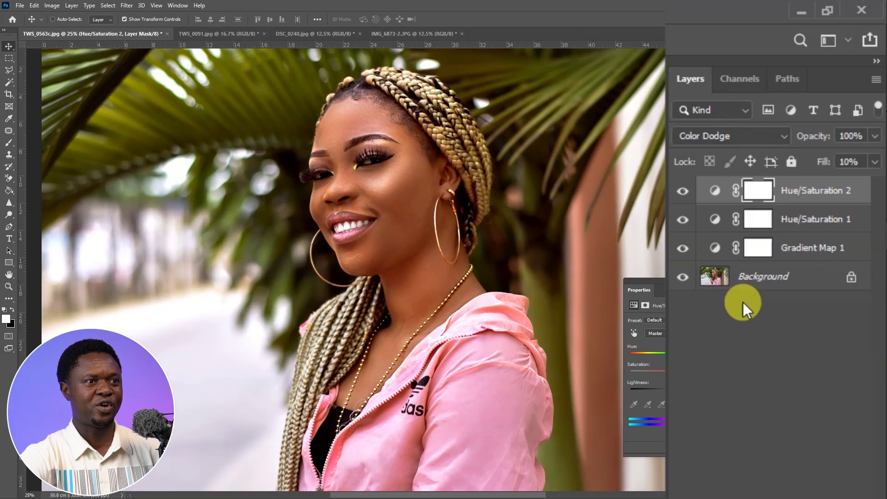
Group Hue/Saturation 1 and 2 into Group 1 and toggle its visibility to compare
click(860, 189)
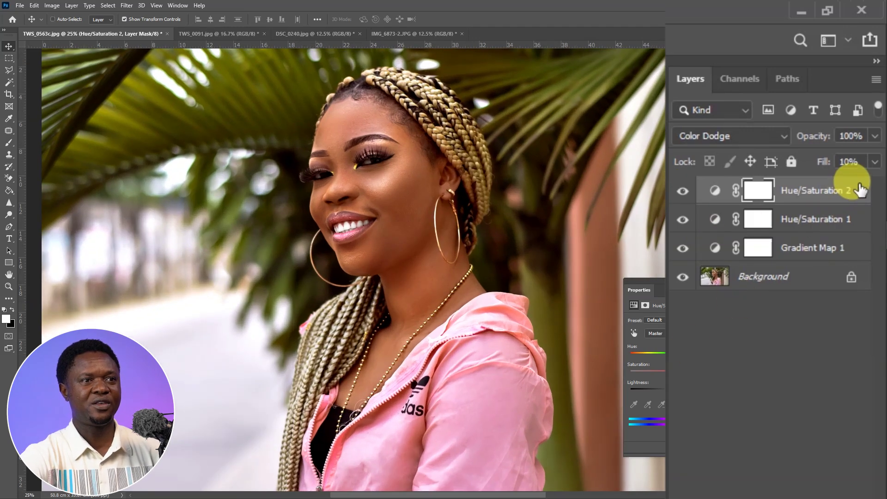
shift+click(860, 223)
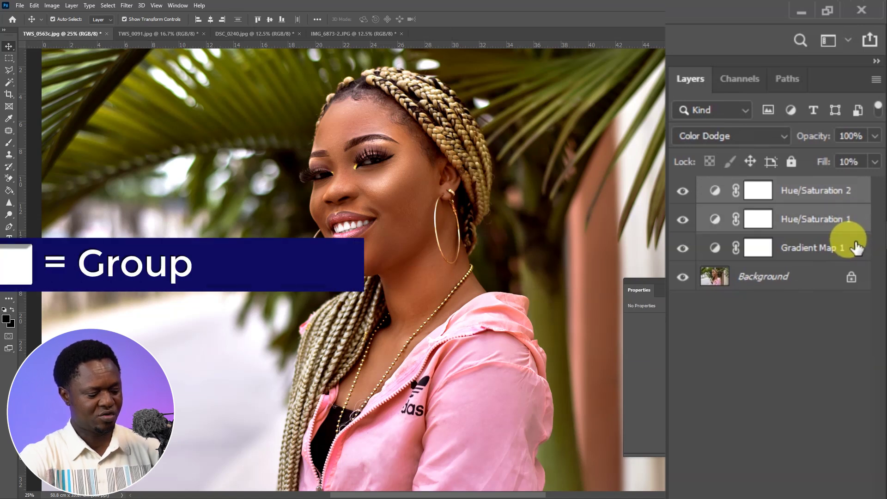
key(ctrl+g)
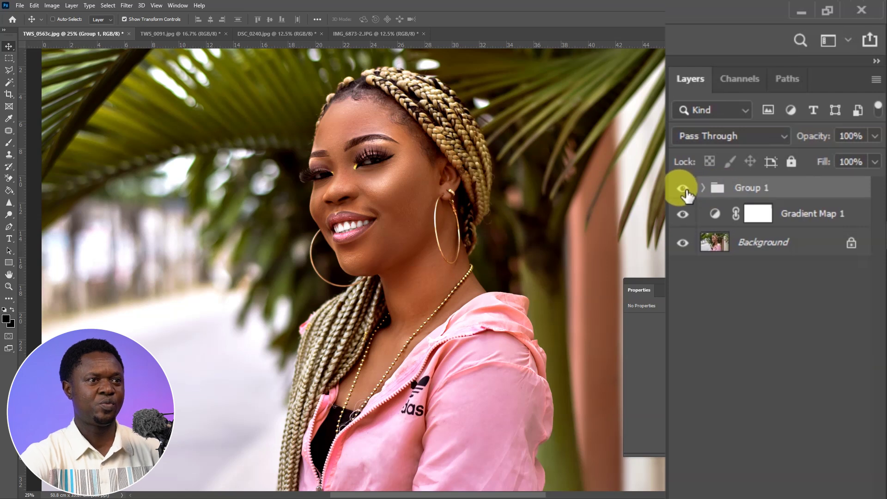
click(686, 193)
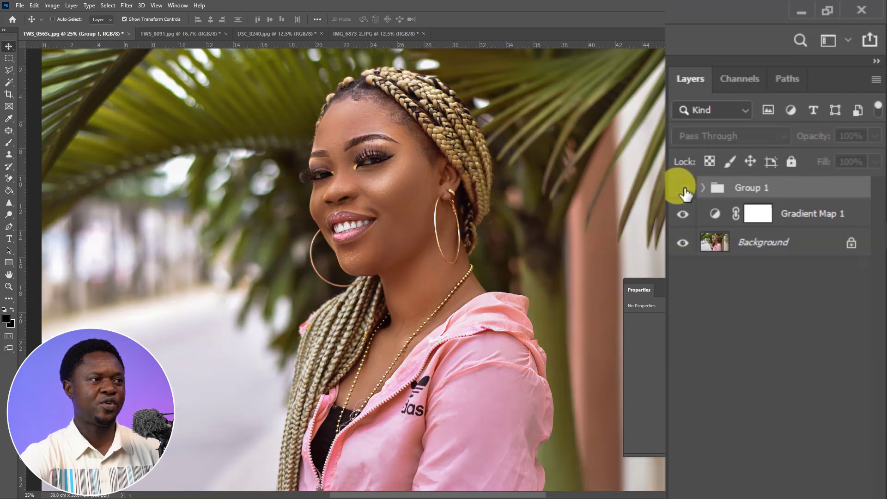
click(684, 191)
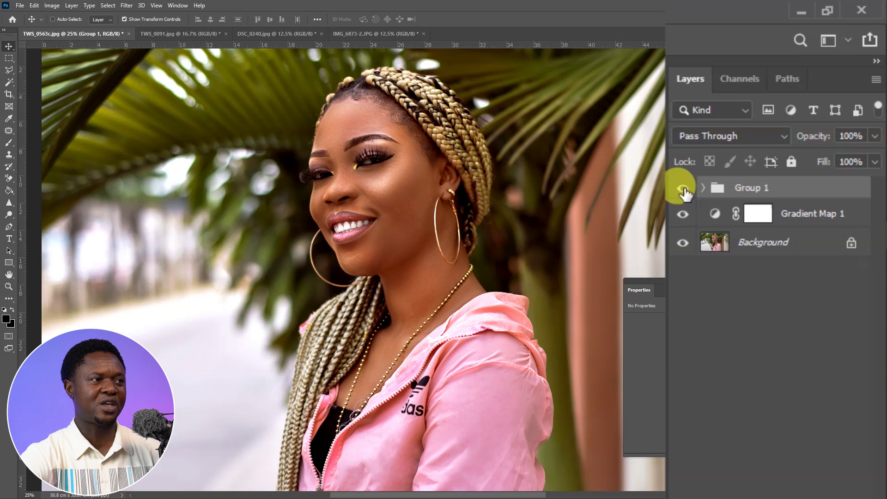
click(685, 194)
click(685, 193)
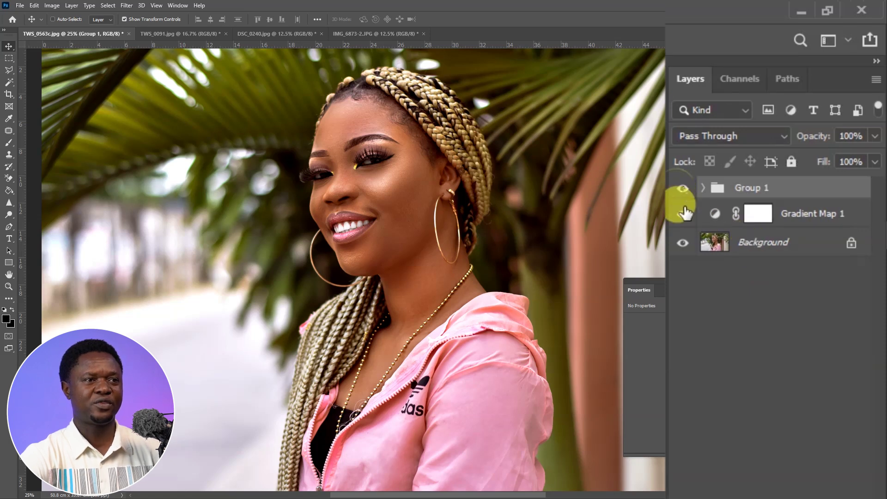
click(683, 188)
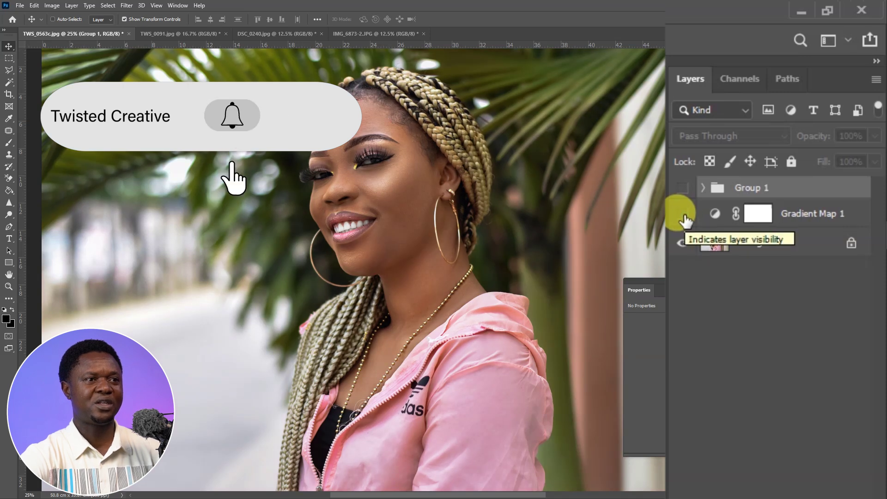
click(684, 216)
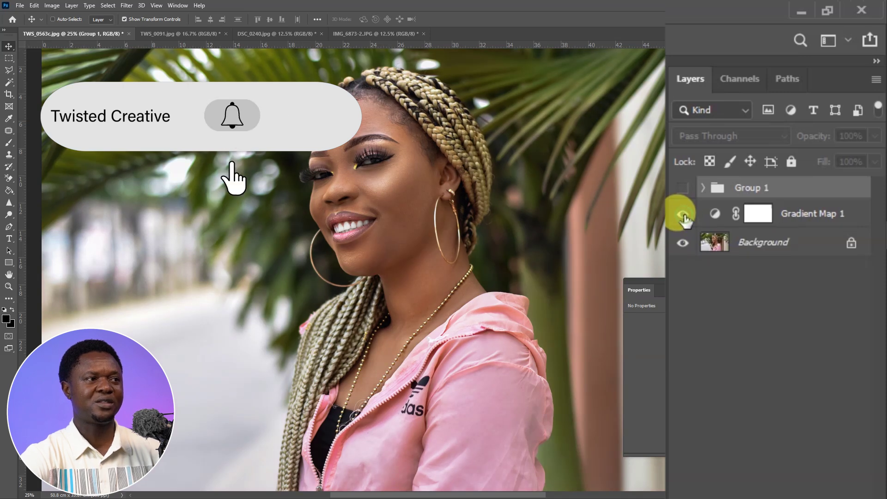
click(683, 187)
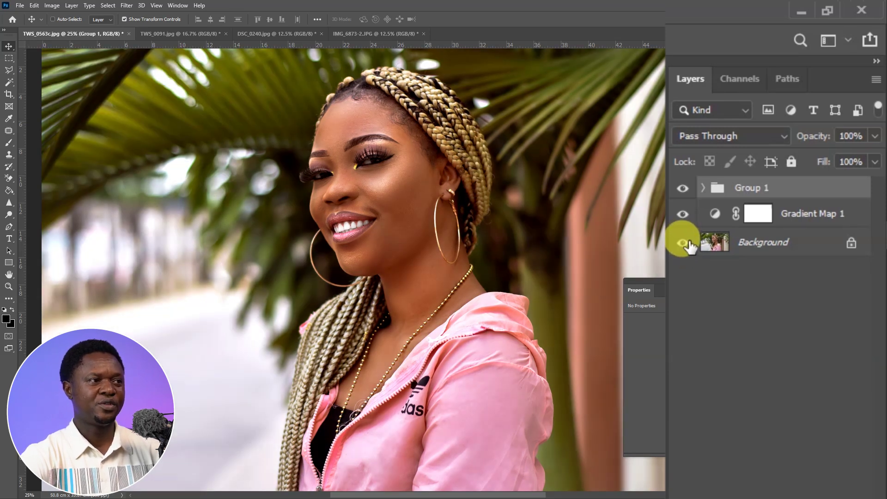
alt+click(685, 245)
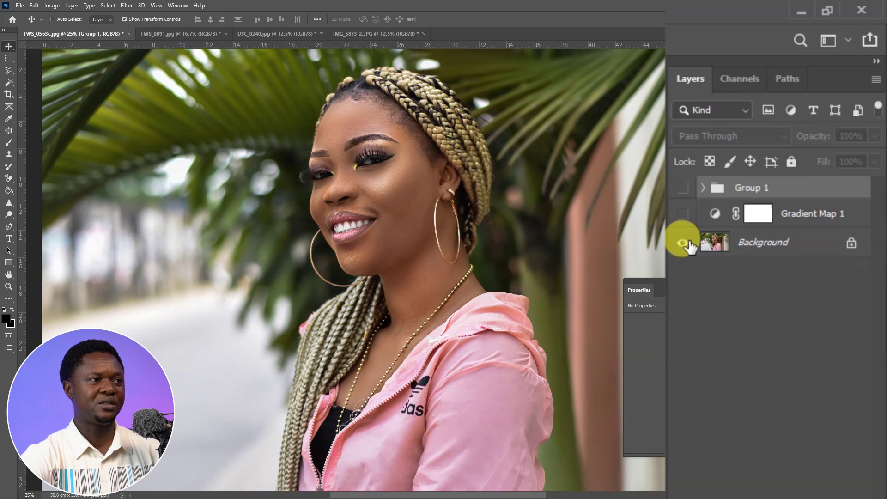
alt+click(685, 245)
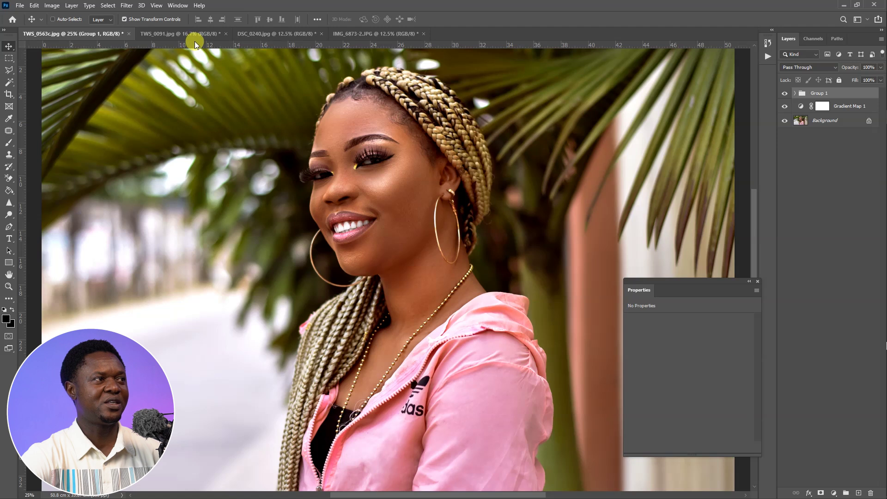
On the TWS_0091 portrait, add a Gradient Map layer at 30% opacity blended as Soft Light
click(189, 36)
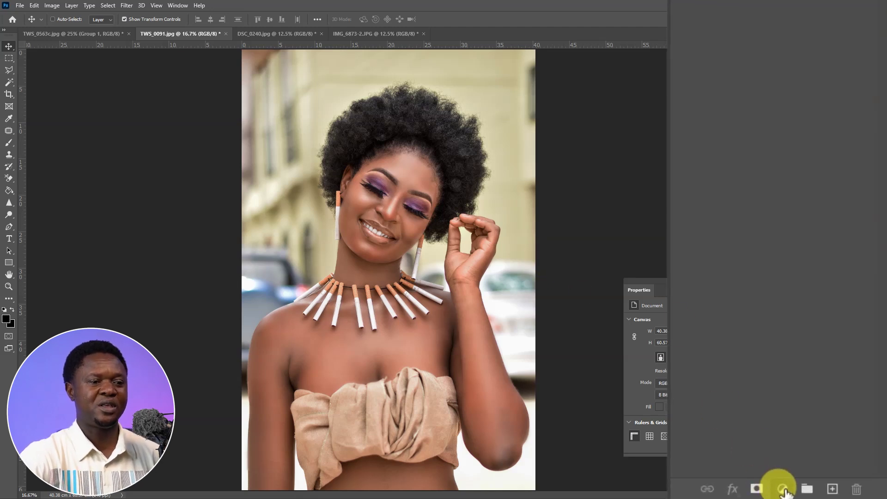
click(782, 488)
click(793, 466)
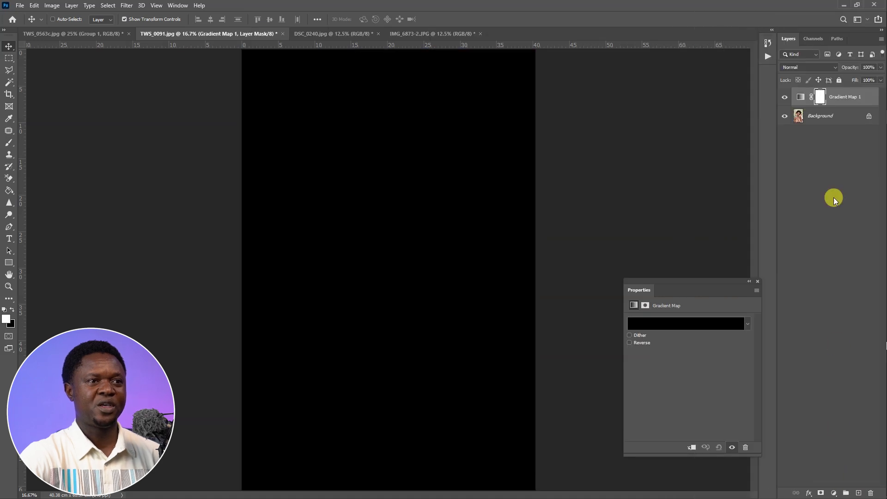
click(862, 67)
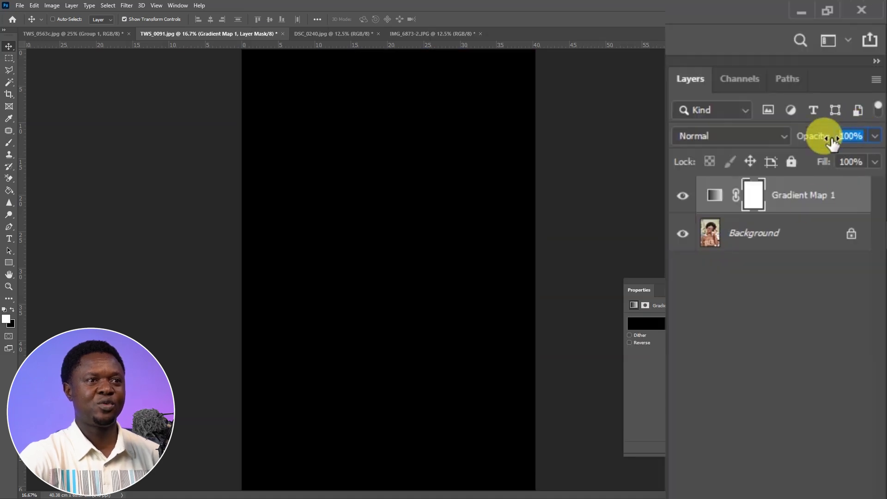
text(3)
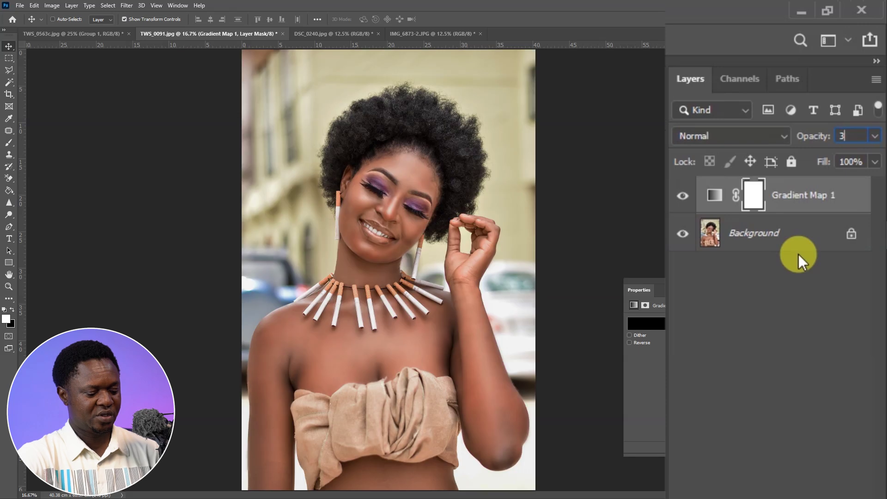
text(0)
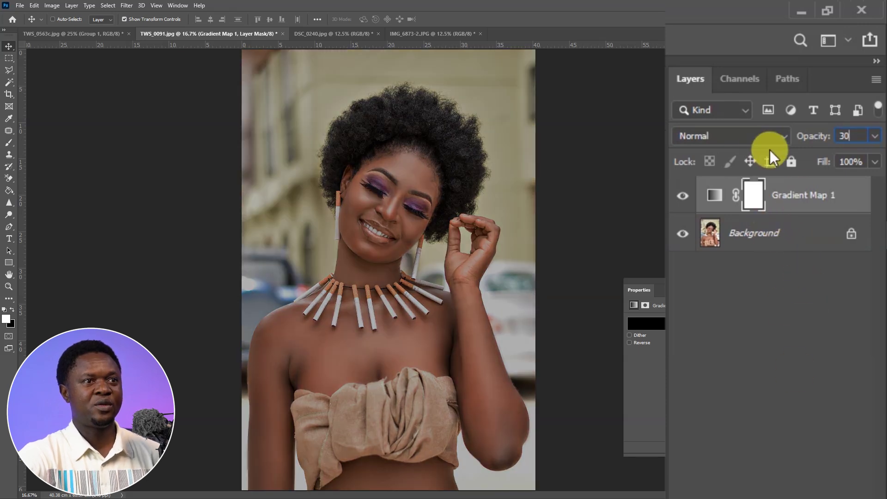
key(Return)
click(741, 136)
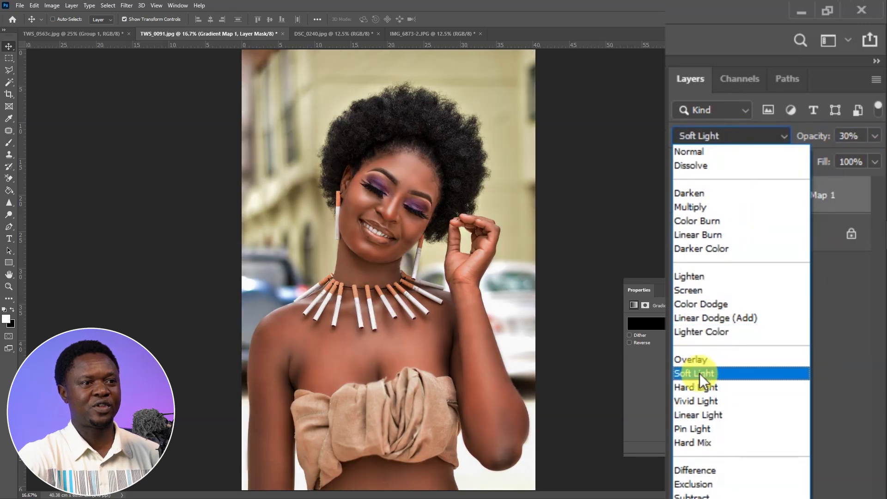
click(700, 372)
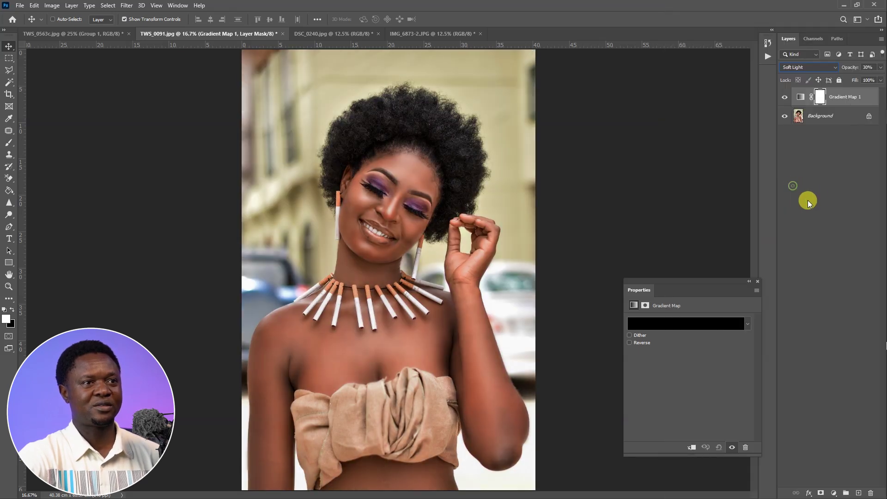
click(689, 325)
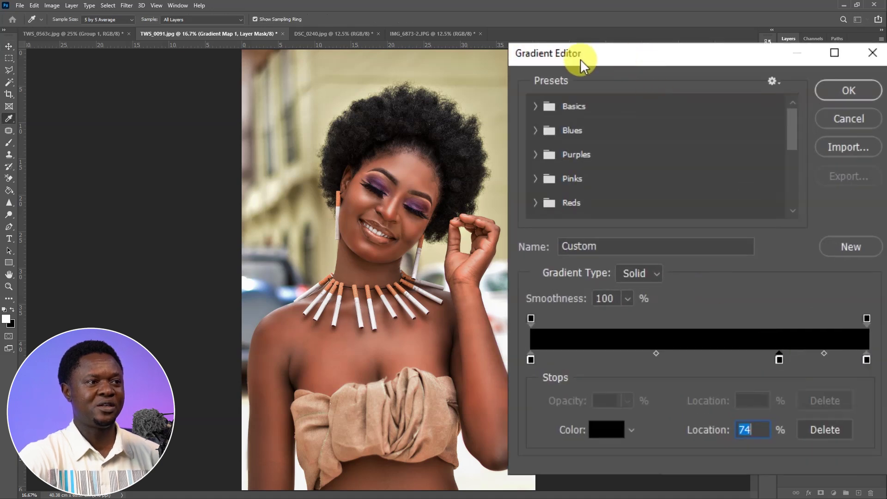
Make TWS_0091's gradient a Noise gradient with roughness 0 and accept it
click(656, 272)
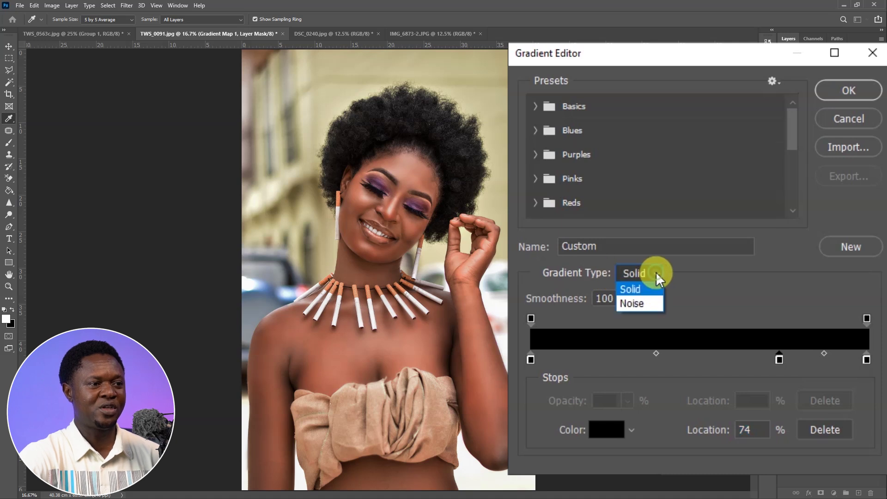
click(639, 304)
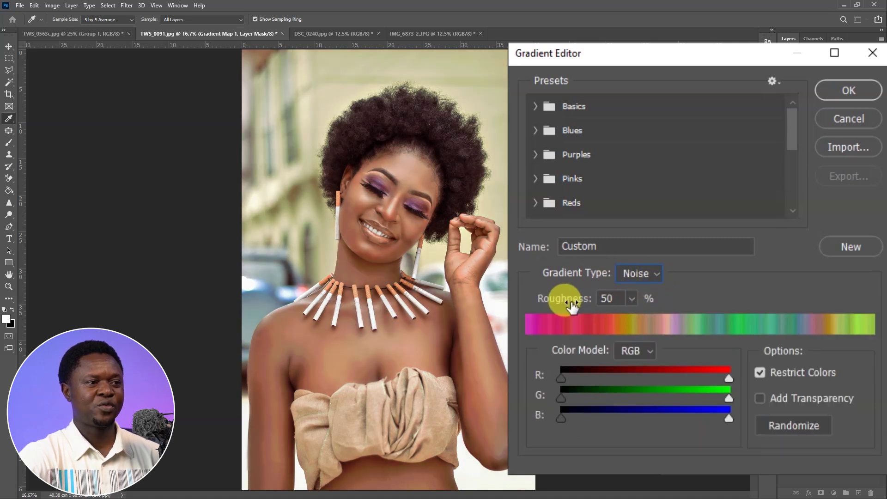
click(633, 298)
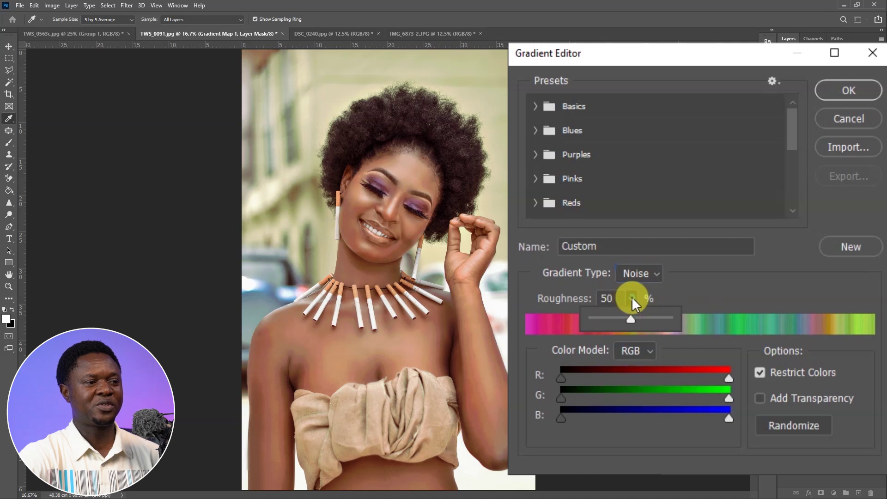
drag(630, 319, 587, 321)
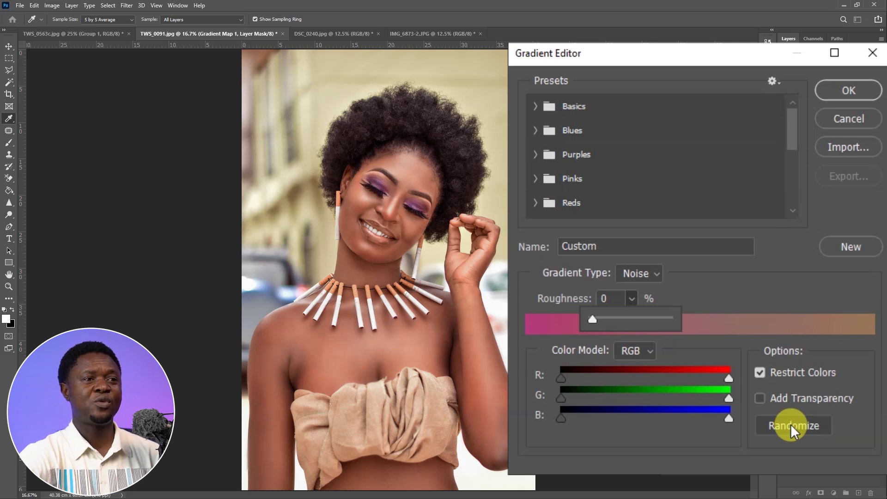
click(845, 89)
click(845, 88)
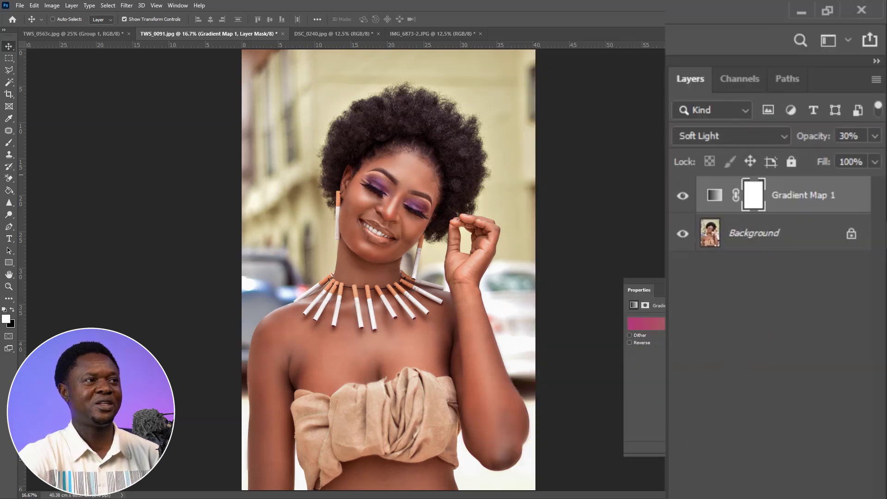
Drag Group 1 from the TWS_0563c portrait into the TWS_0091 document
click(99, 33)
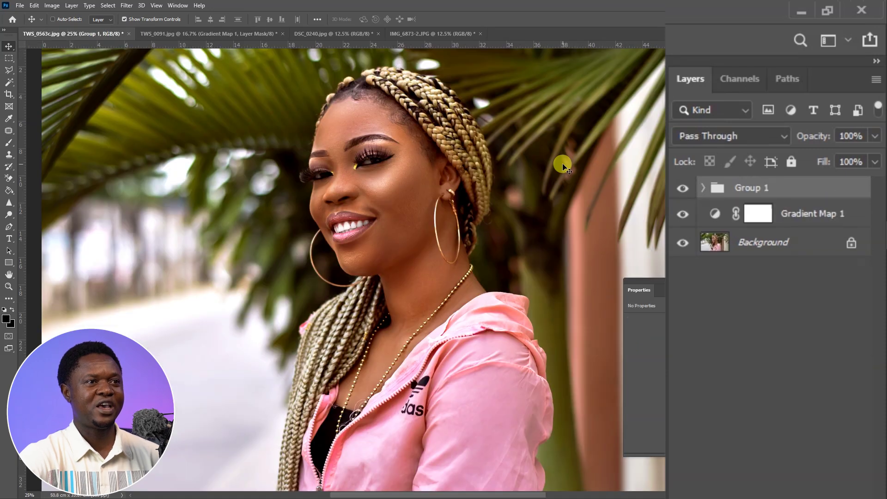
drag(784, 185, 787, 217)
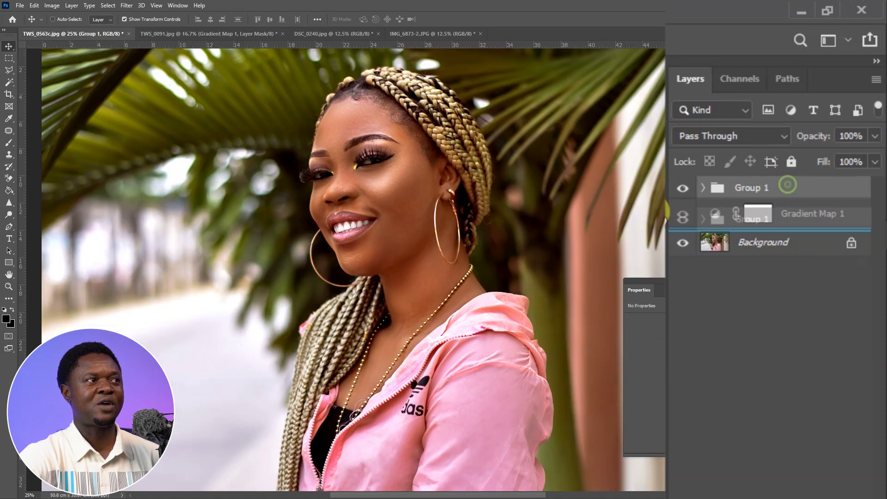
drag(671, 211, 438, 193)
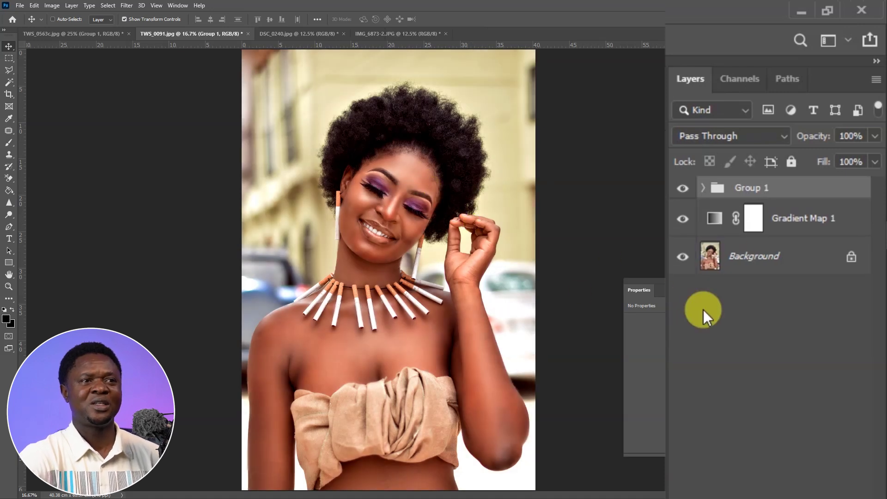
Set Gradient Map 1 to Soft Light blending at 30% opacity
key(shift+alt+f)
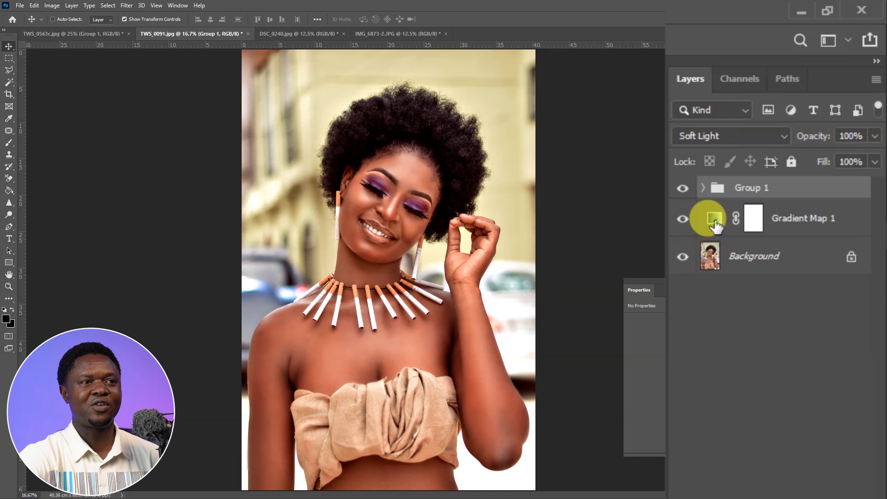
click(714, 224)
key(3)
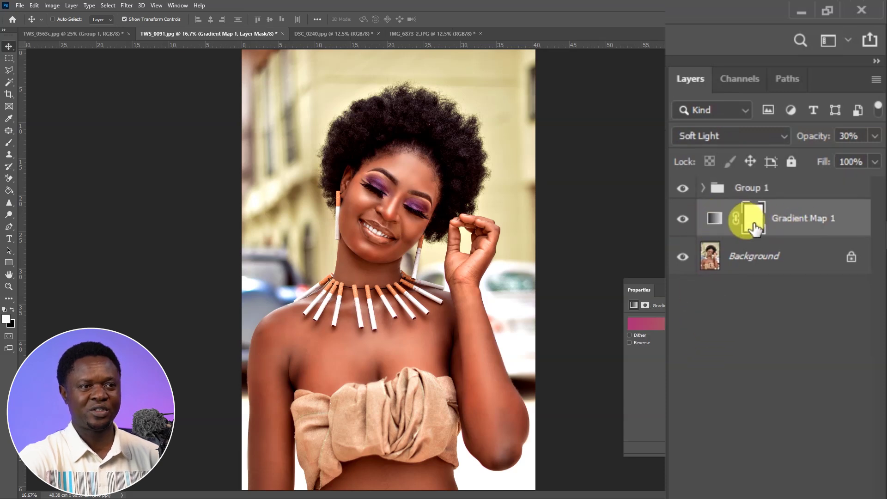
click(715, 221)
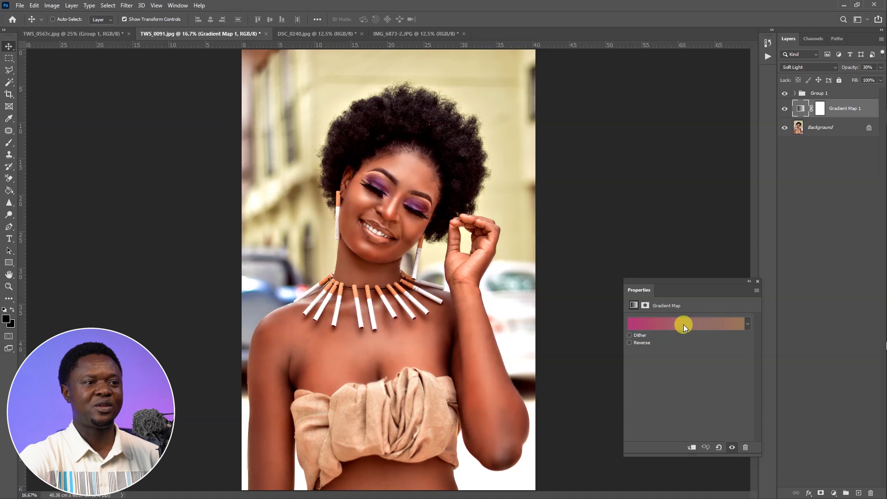
Randomize TWS_0091's noise gradient until it runs blue to peach, then accept it
click(684, 325)
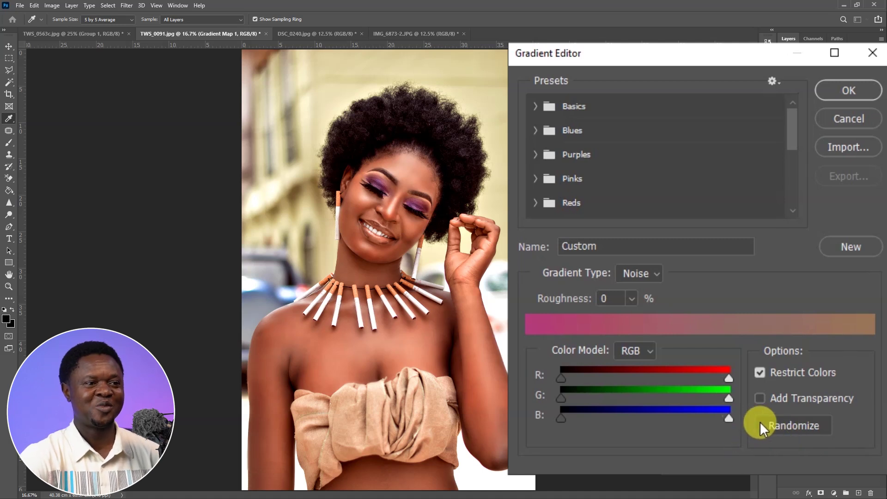
click(793, 425)
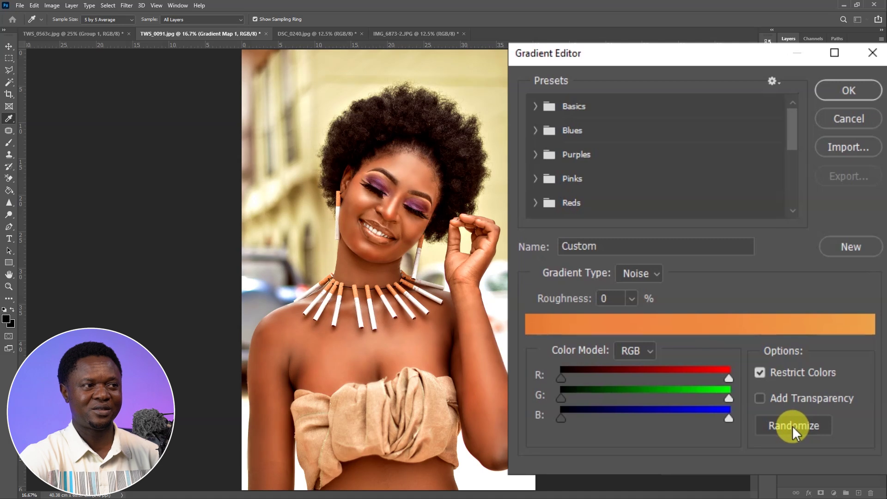
click(793, 426)
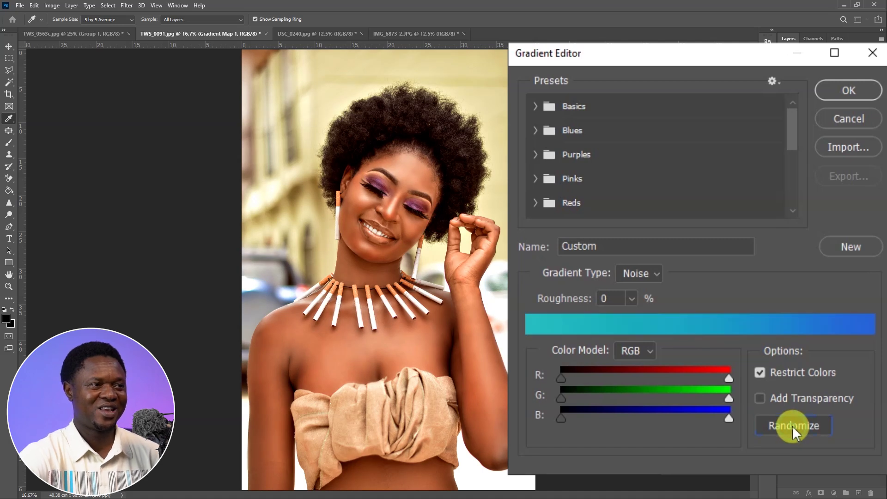
click(792, 426)
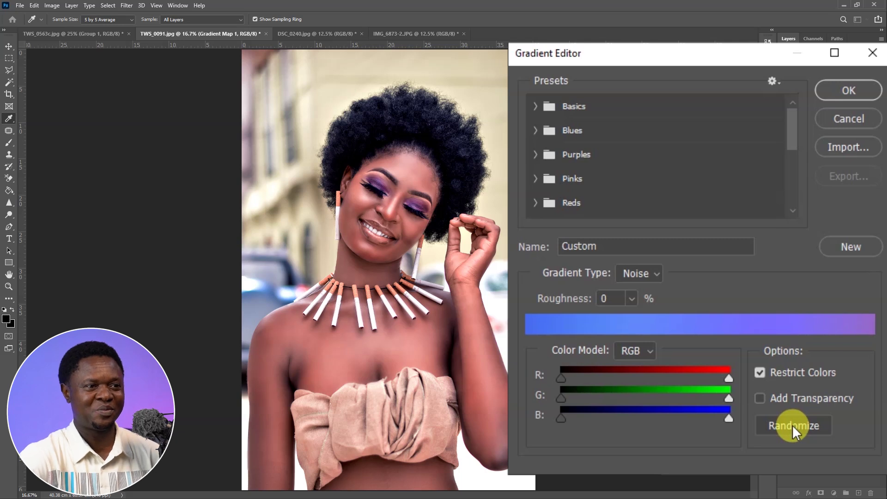
click(792, 426)
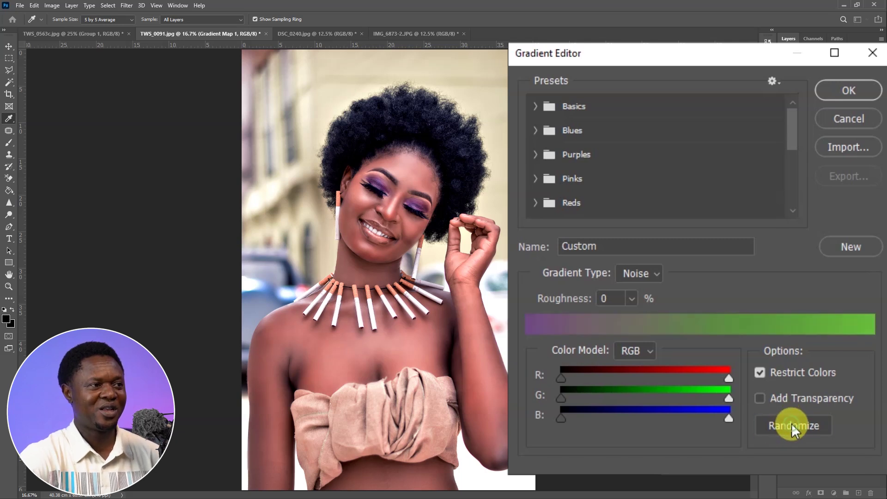
click(792, 425)
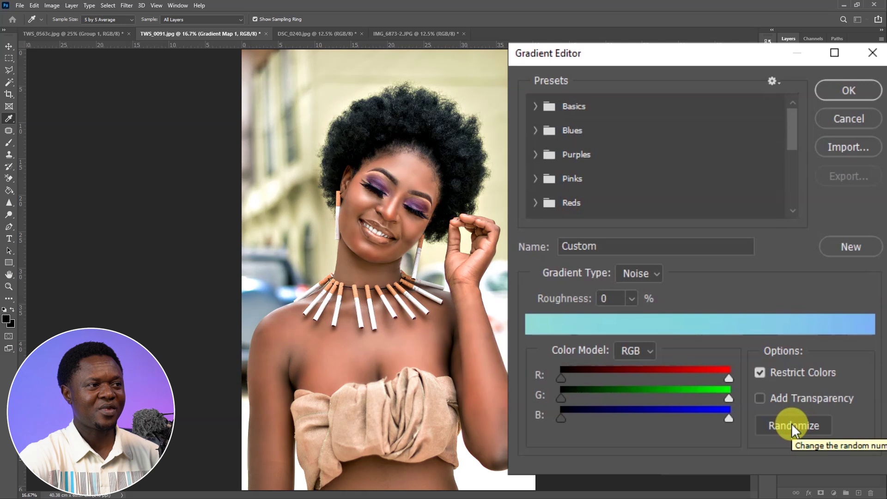
click(791, 425)
click(792, 426)
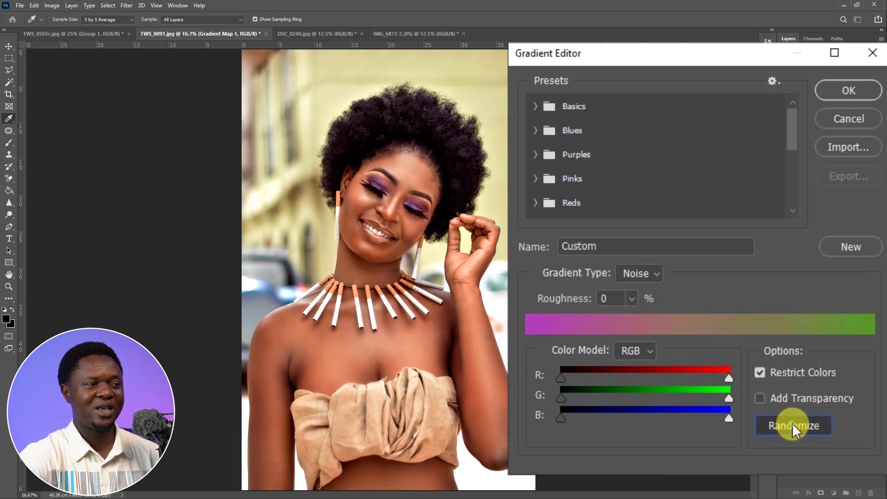
click(793, 426)
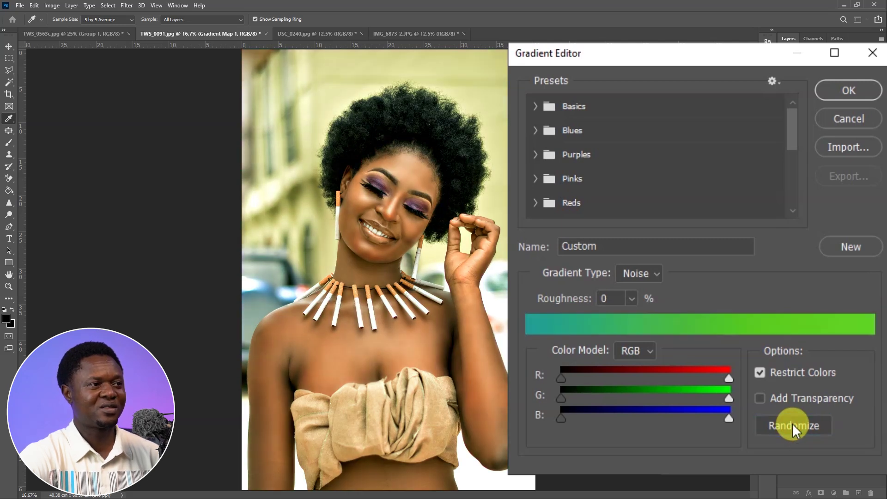
click(793, 426)
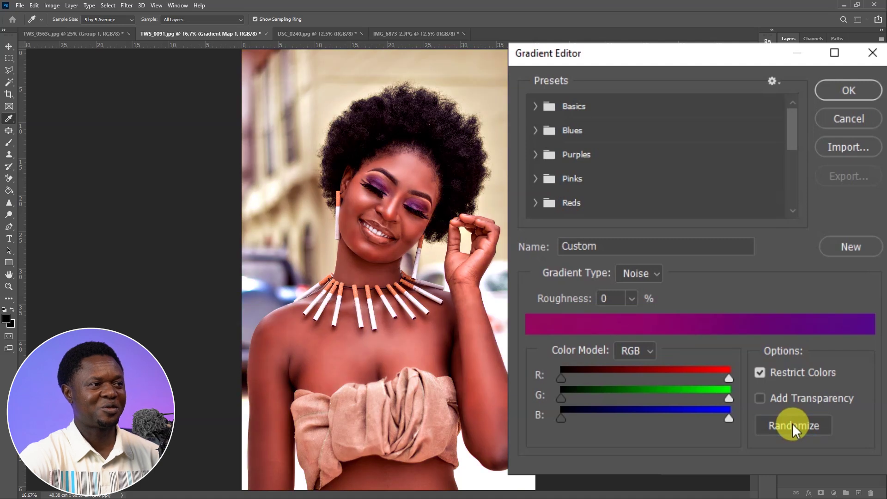
click(792, 423)
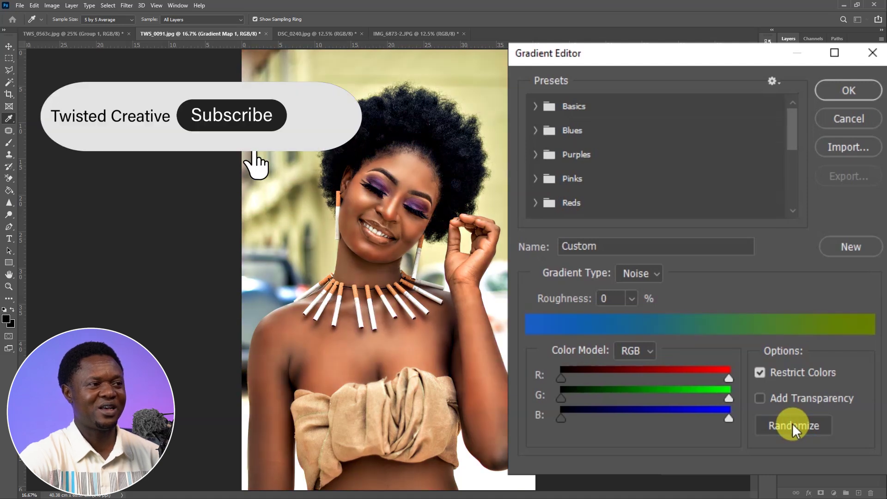
click(793, 424)
click(792, 424)
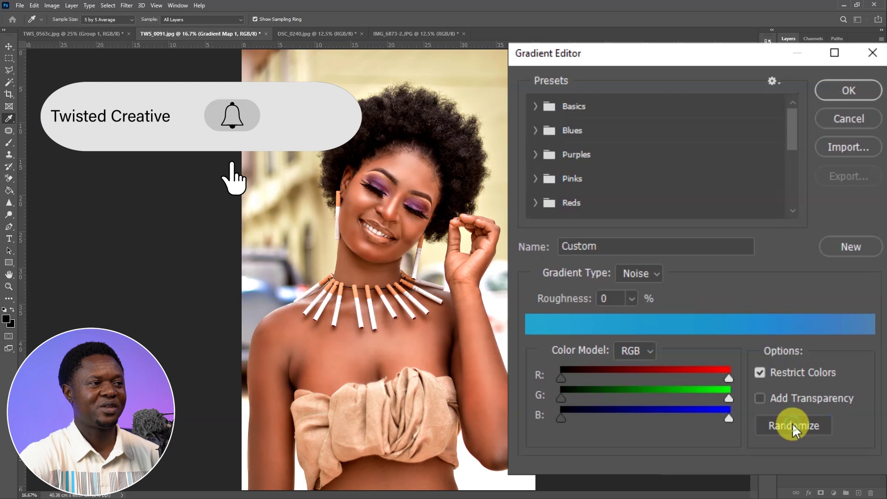
click(793, 423)
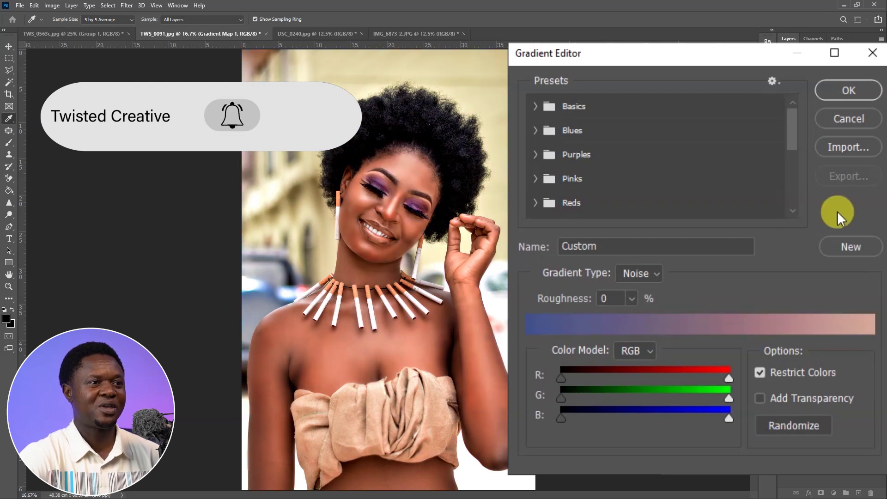
click(847, 90)
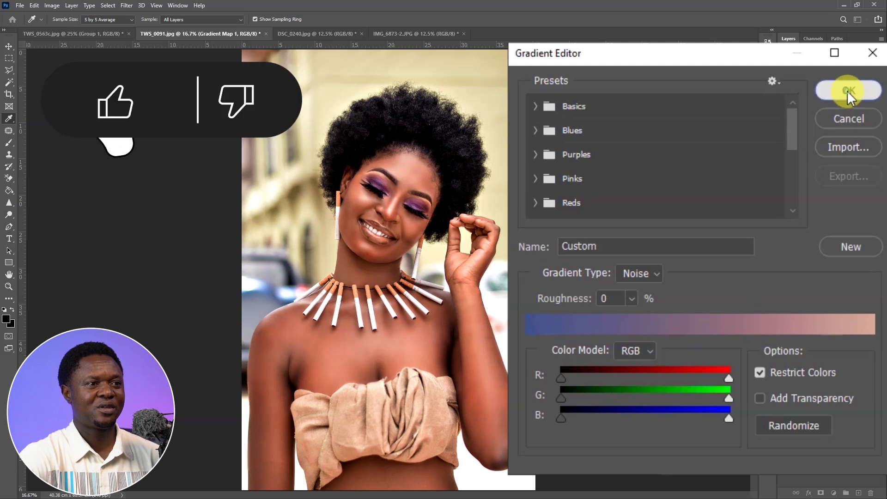
key(v)
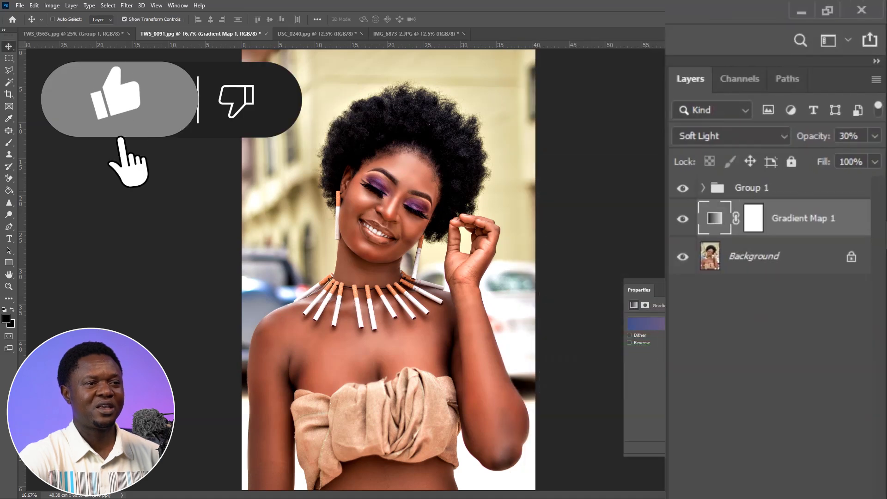
click(683, 220)
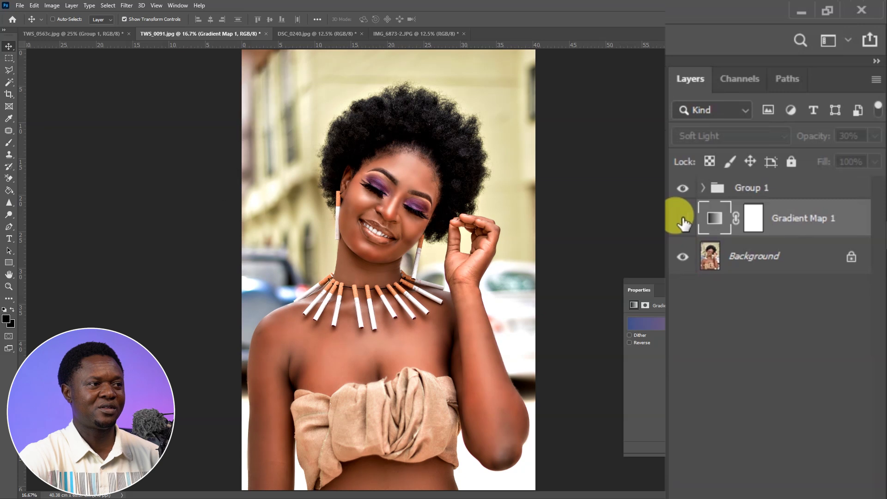
click(683, 221)
click(682, 221)
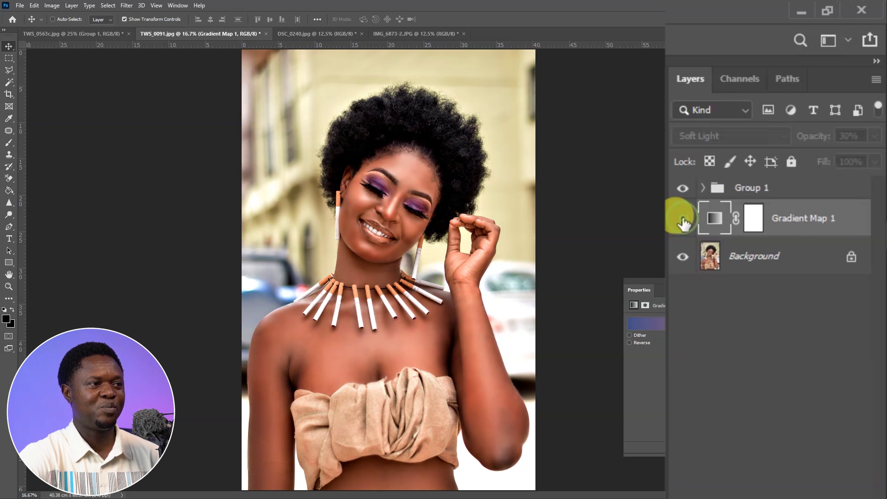
click(683, 221)
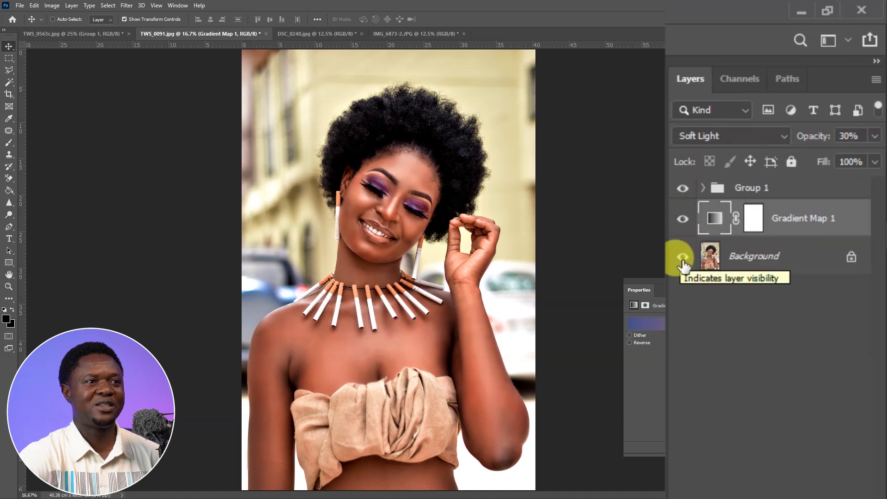
click(683, 188)
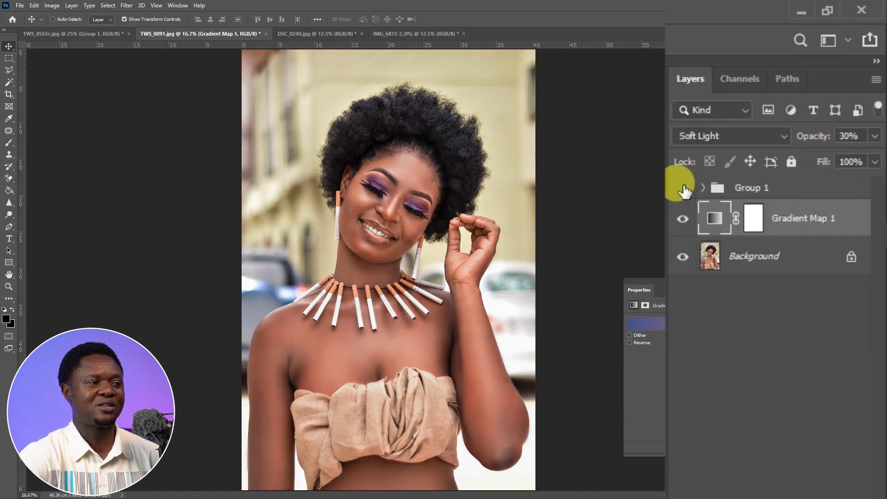
click(683, 221)
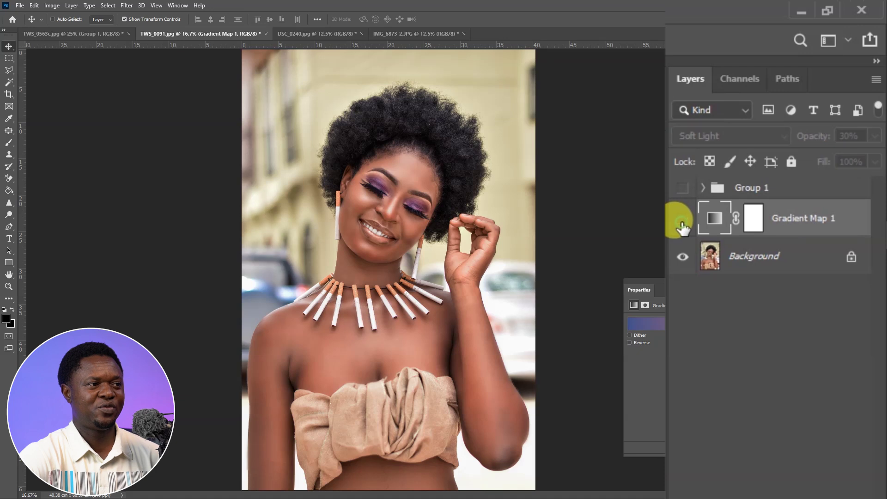
click(683, 222)
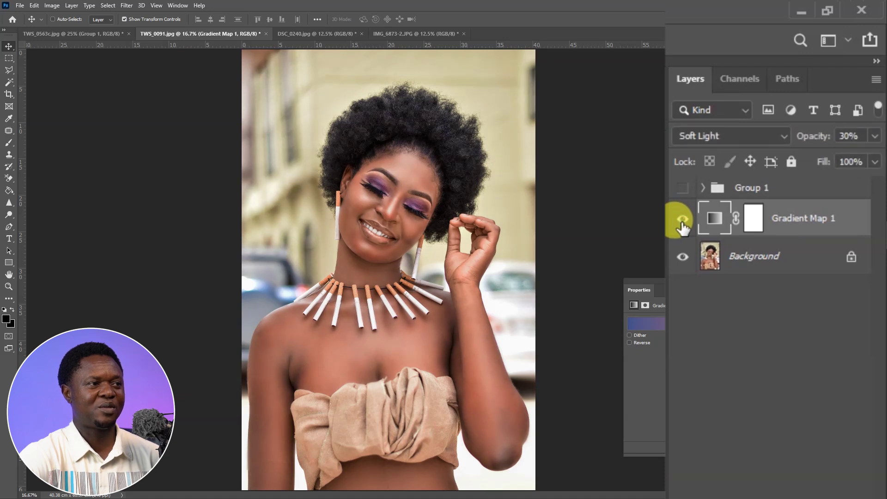
click(683, 222)
click(684, 222)
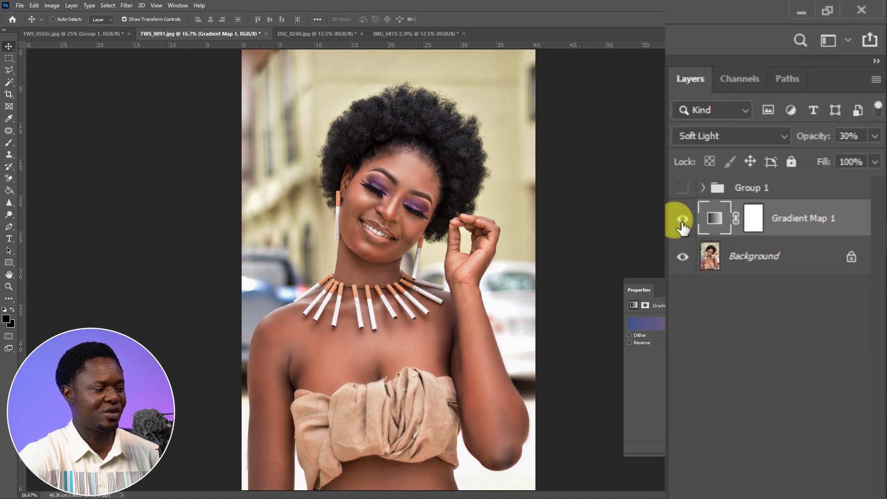
click(684, 188)
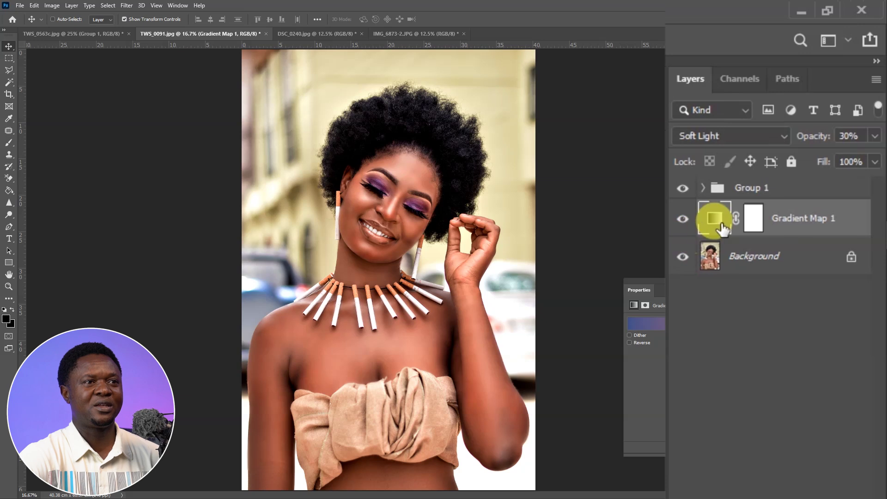
Randomize the afro portrait's noise gradient until it runs purple to teal, then accept it
click(686, 324)
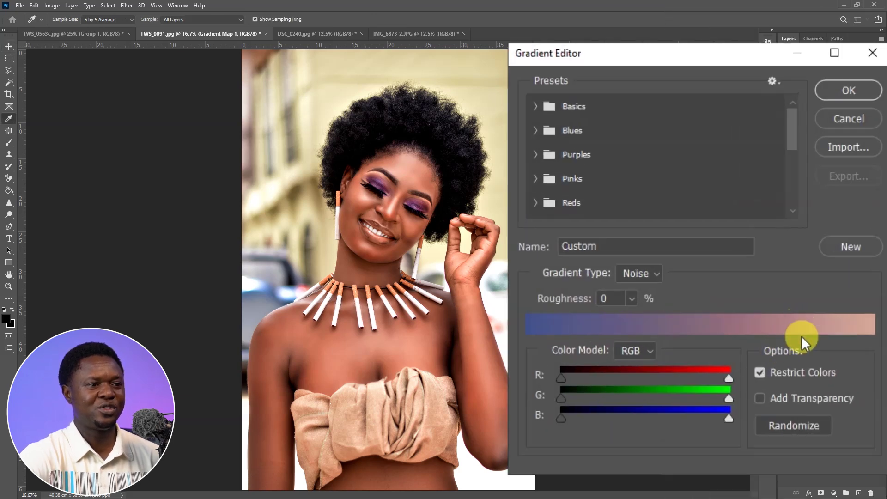
click(792, 425)
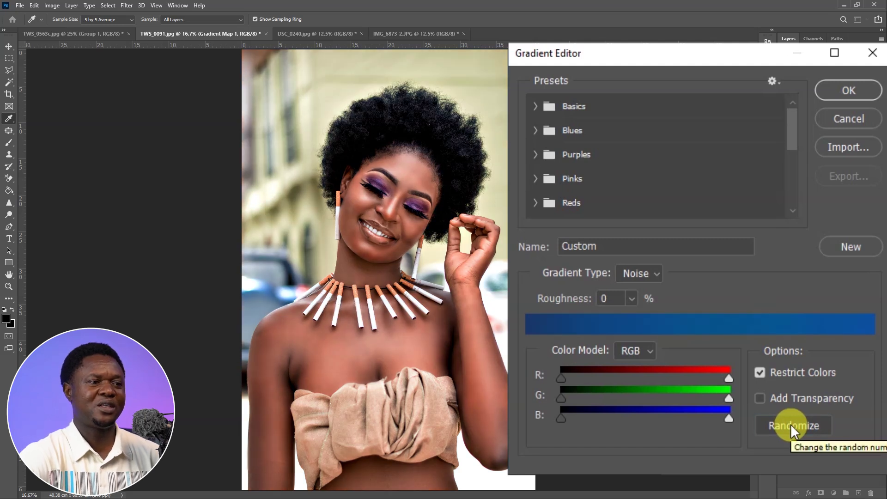
click(792, 425)
click(791, 425)
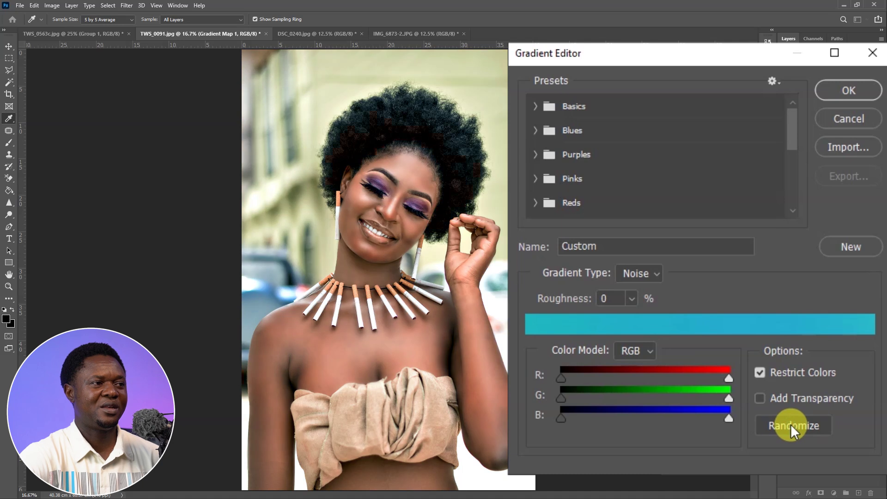
click(792, 424)
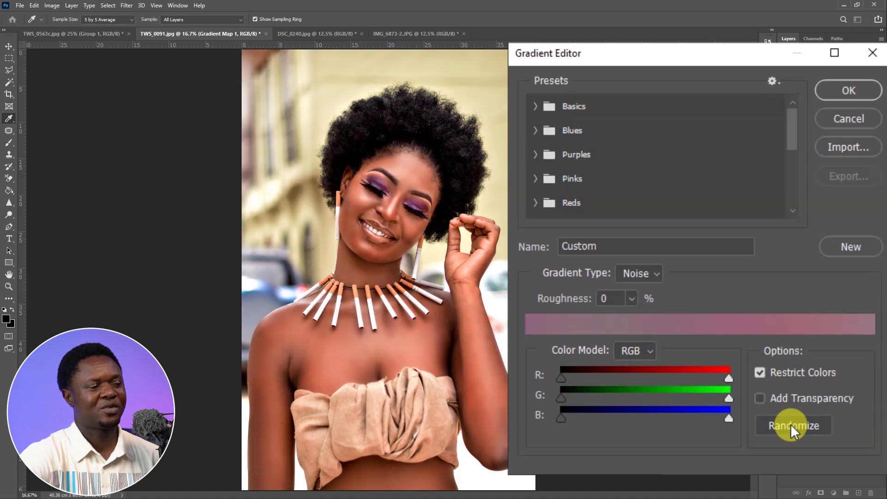
click(792, 424)
click(790, 424)
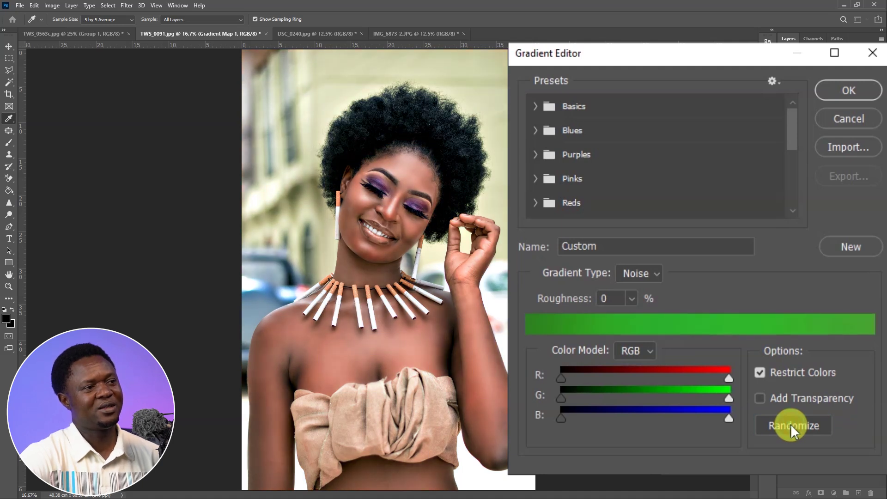
click(791, 424)
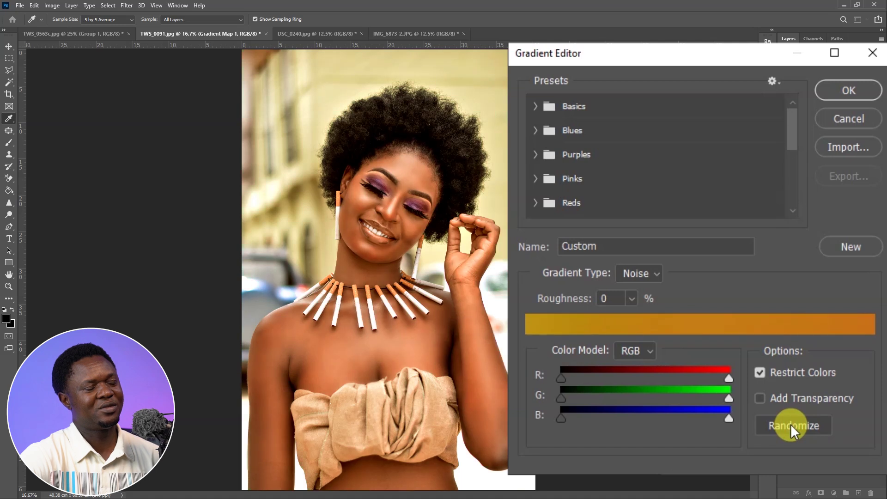
click(791, 425)
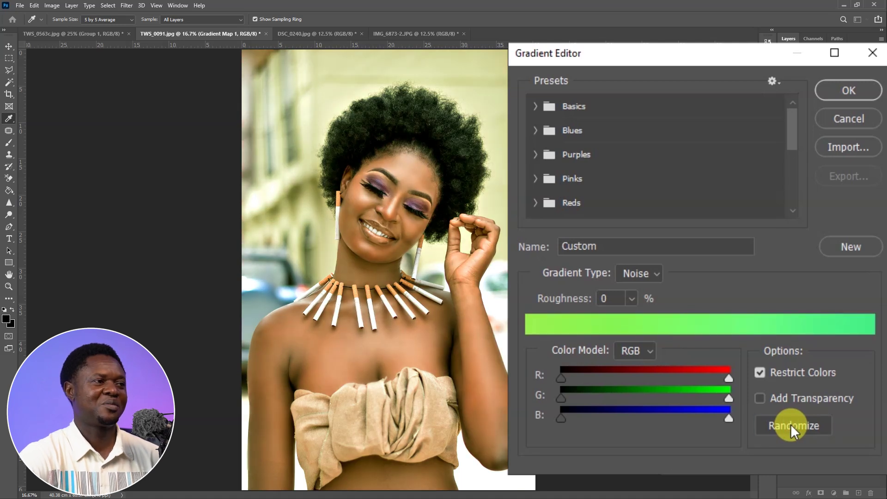
click(791, 424)
click(791, 425)
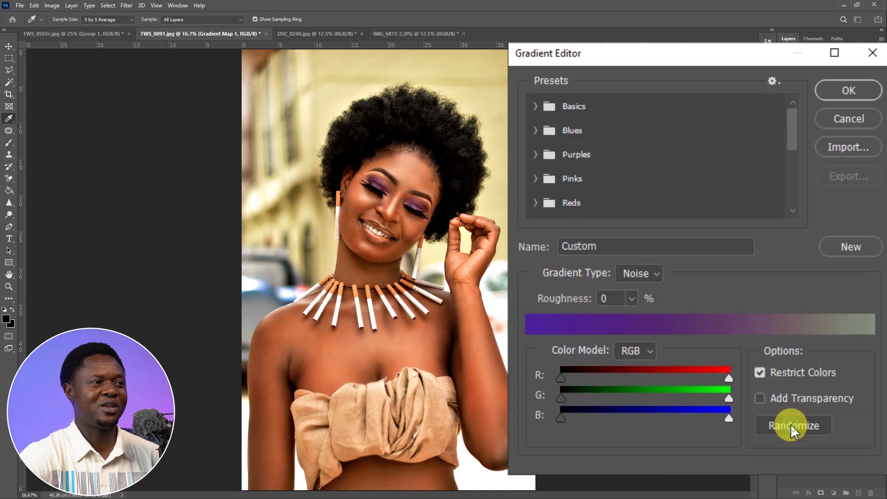
click(780, 428)
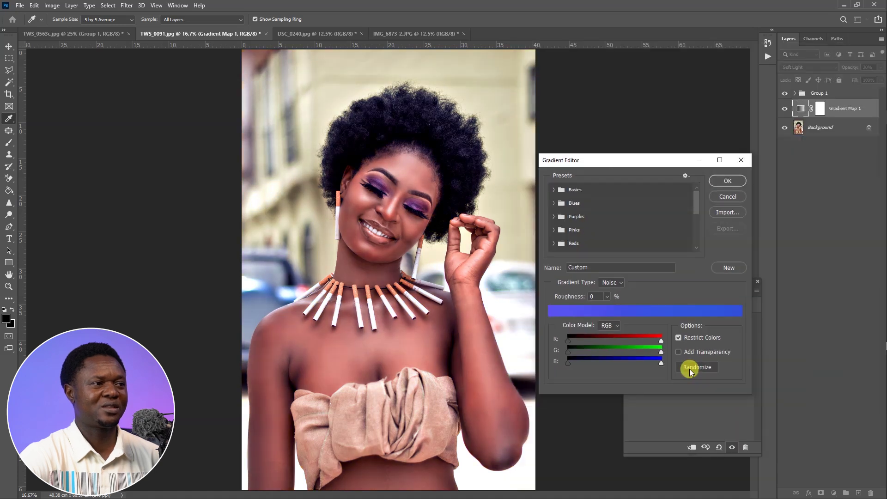
click(780, 428)
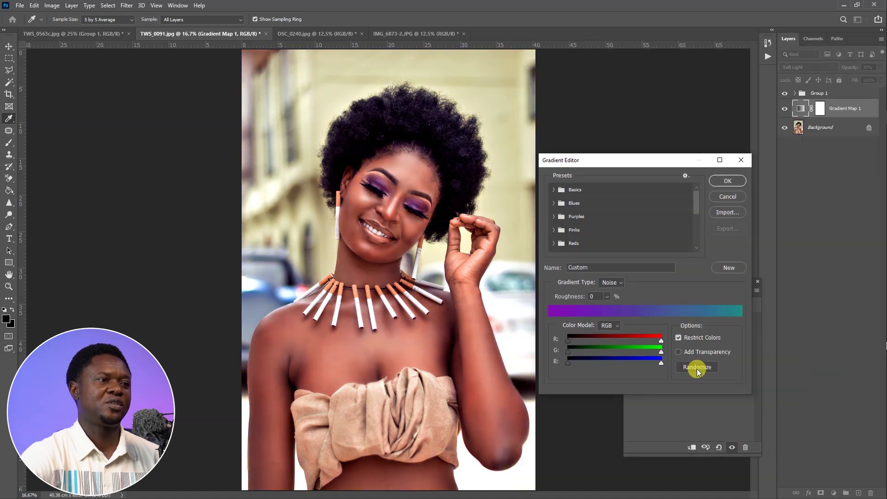
click(728, 181)
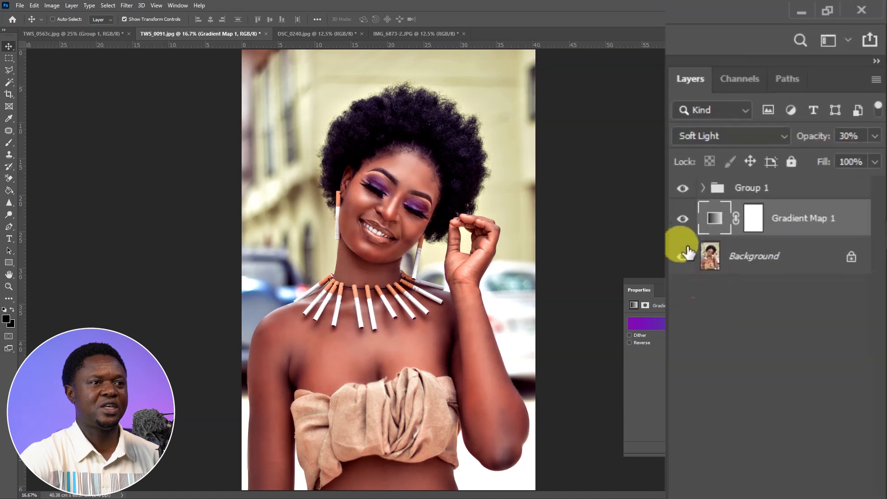
click(682, 222)
click(682, 221)
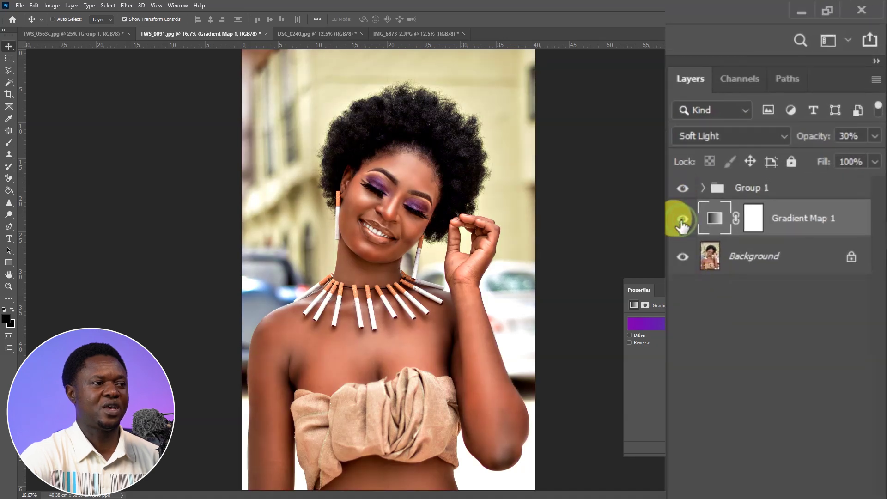
click(682, 221)
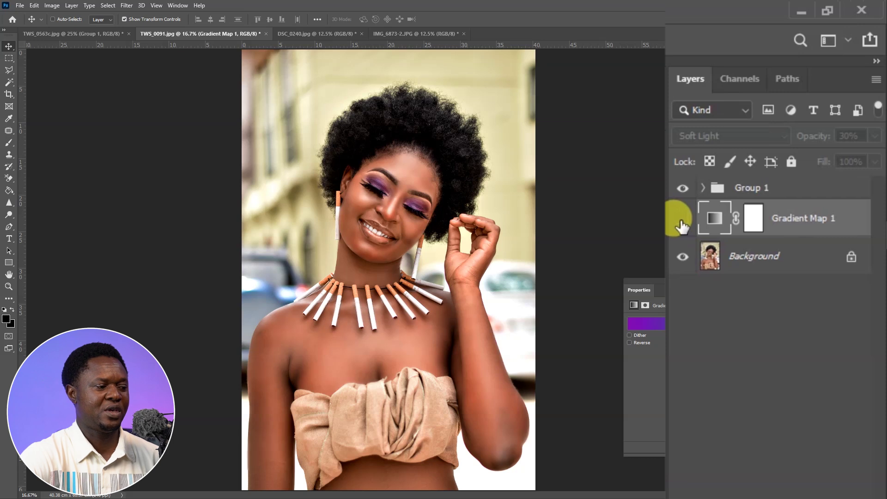
click(682, 221)
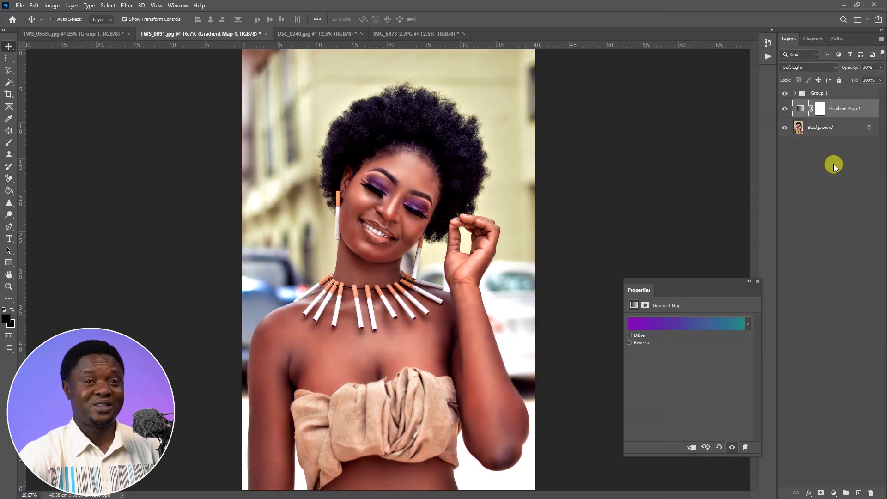
Add a Gradient Map adjustment layer to the DSC_0240.jpg photo
click(303, 34)
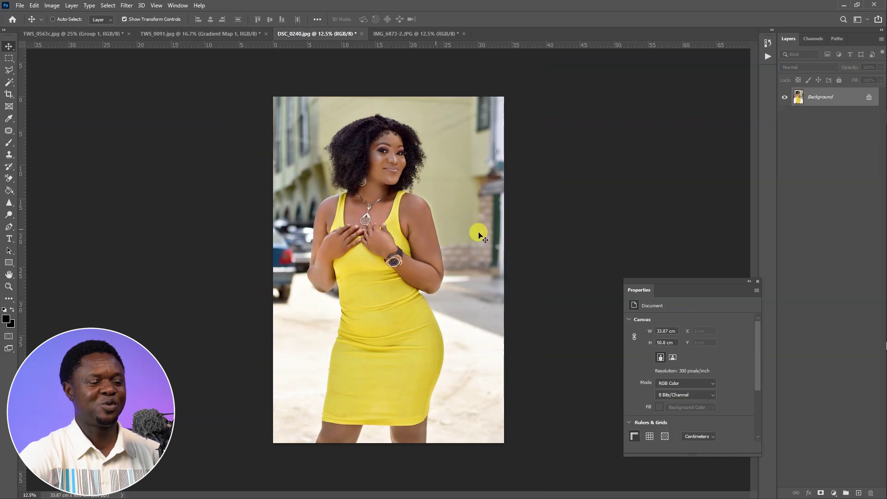
click(784, 488)
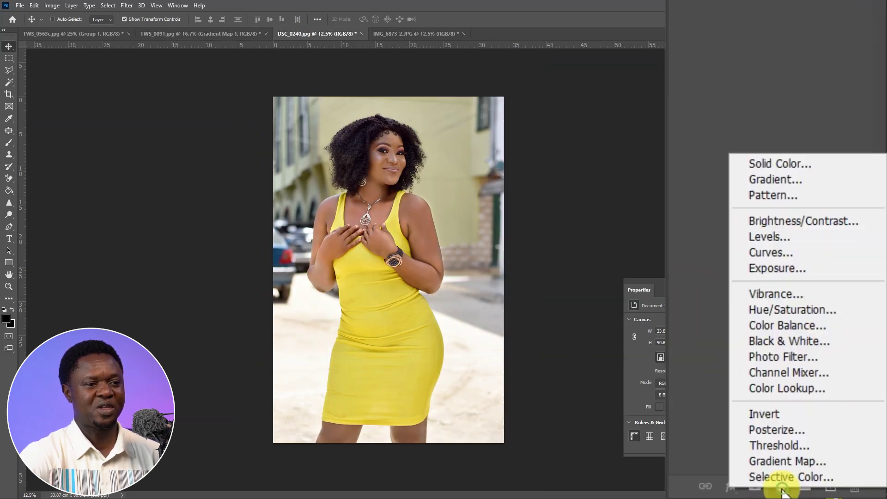
click(796, 463)
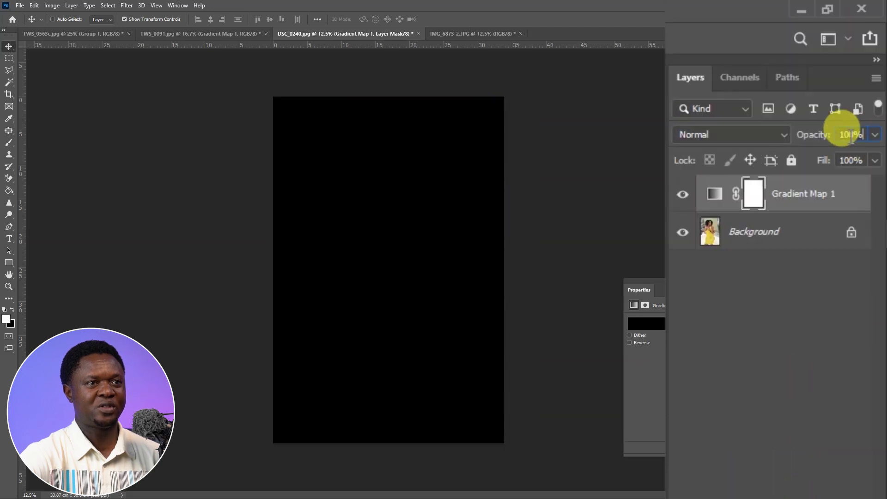
Set the gradient map layer to 30% opacity with Soft Light blending
double_click(852, 135)
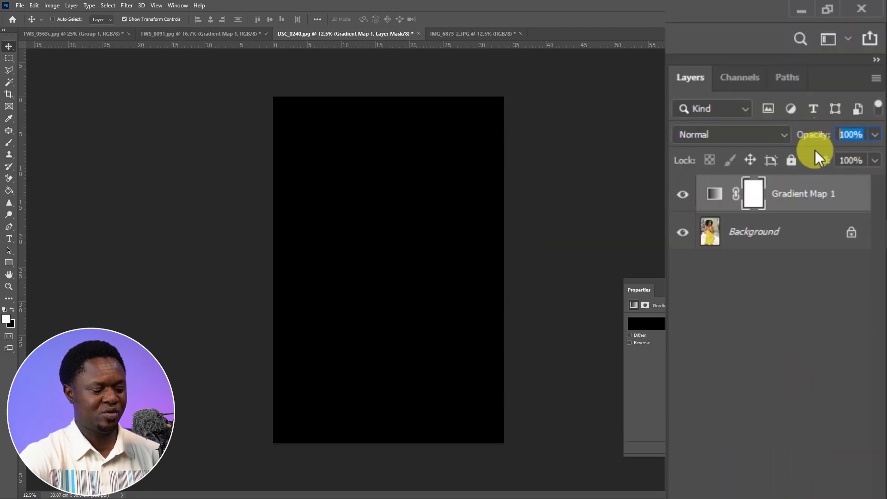
text(30)
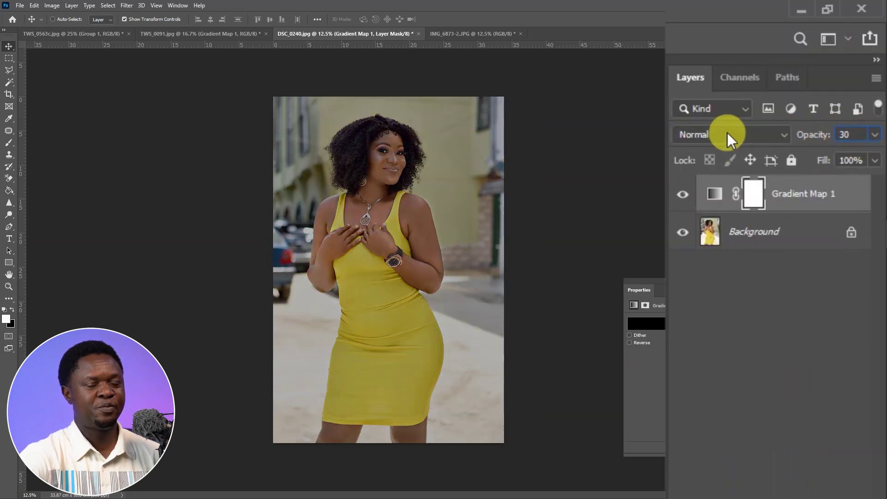
click(727, 133)
click(705, 374)
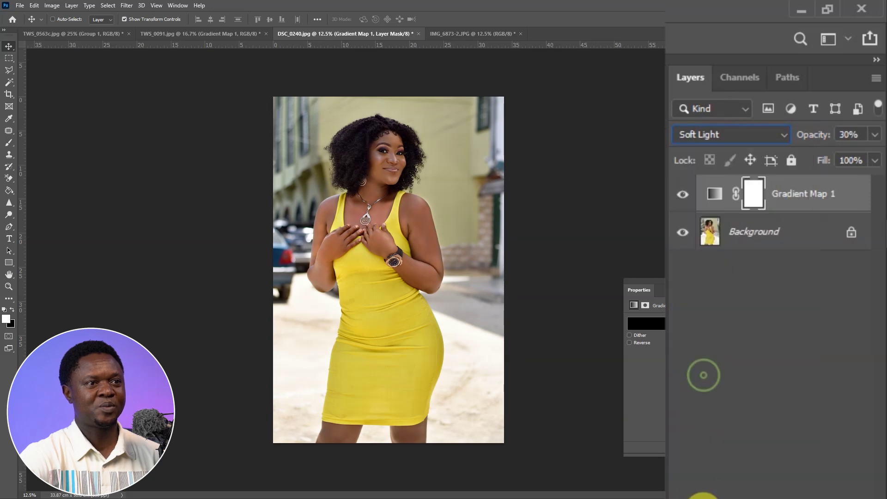
click(672, 265)
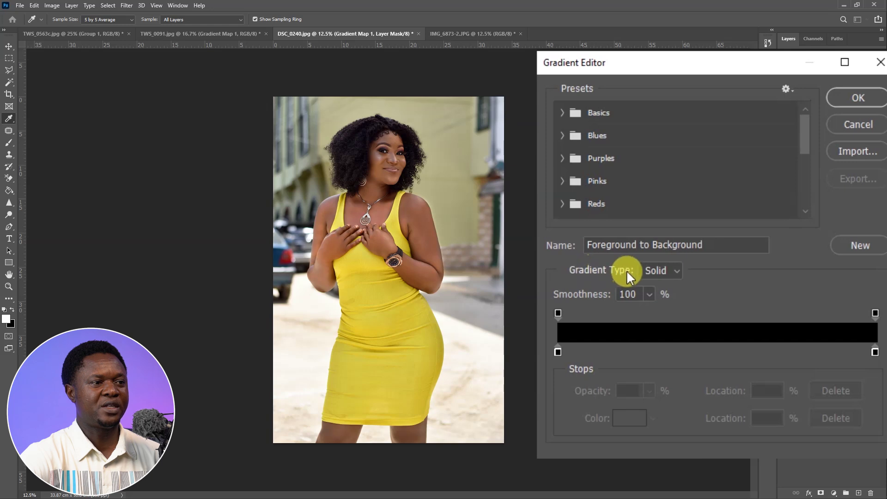
Make the gradient a Noise type at 0% roughness, randomized to green-orange, and apply it
click(674, 269)
click(660, 299)
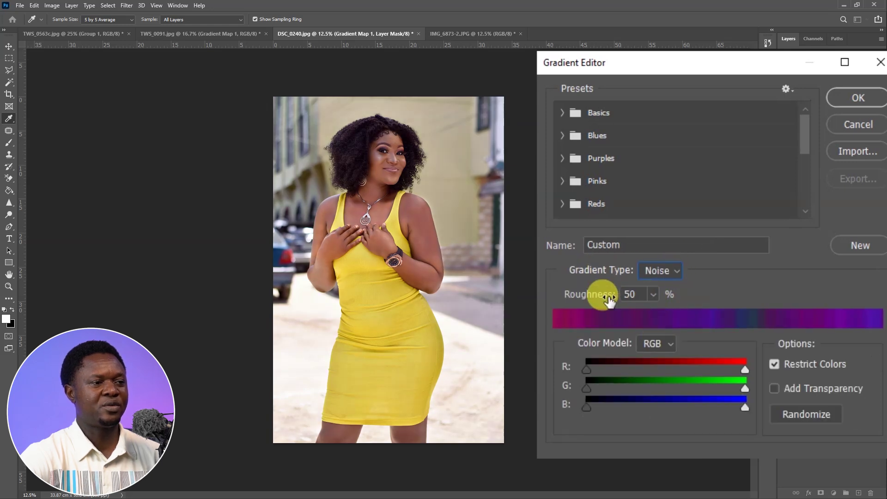
click(653, 294)
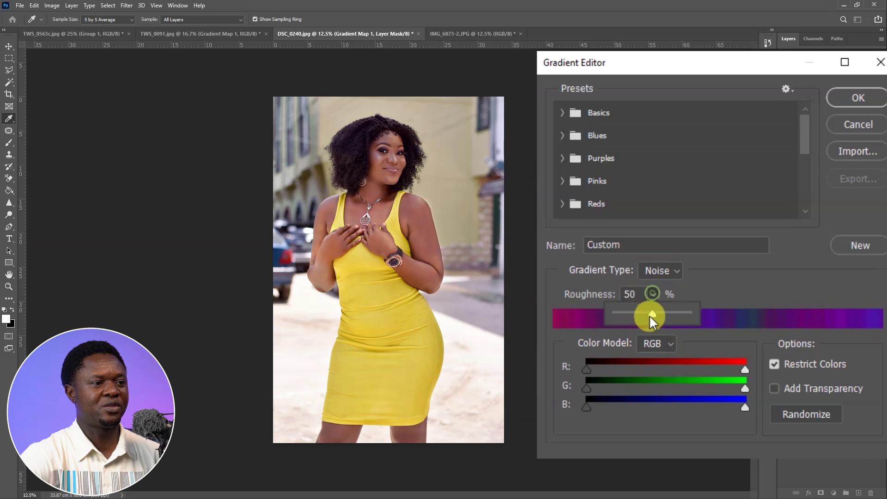
drag(650, 315, 608, 319)
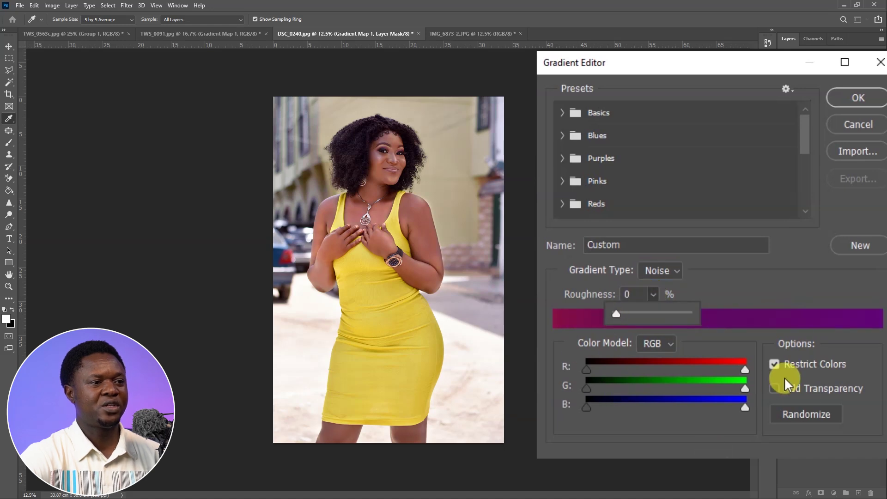
click(804, 415)
click(805, 415)
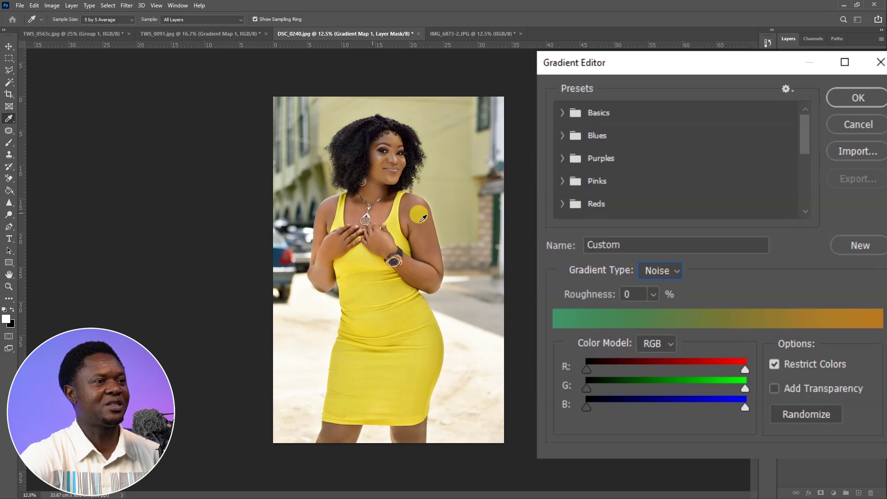
click(851, 97)
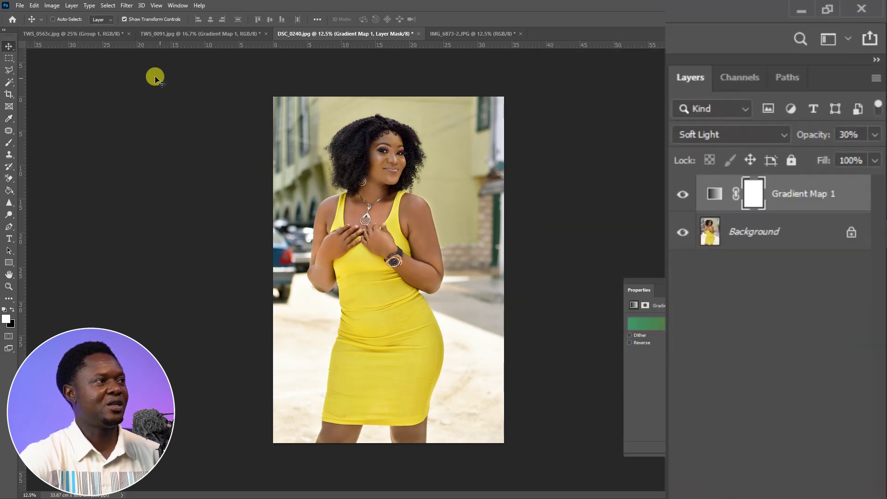
Drag Group 1 from TWS_0563c.jpg into the DSC_0240.jpg document
click(102, 34)
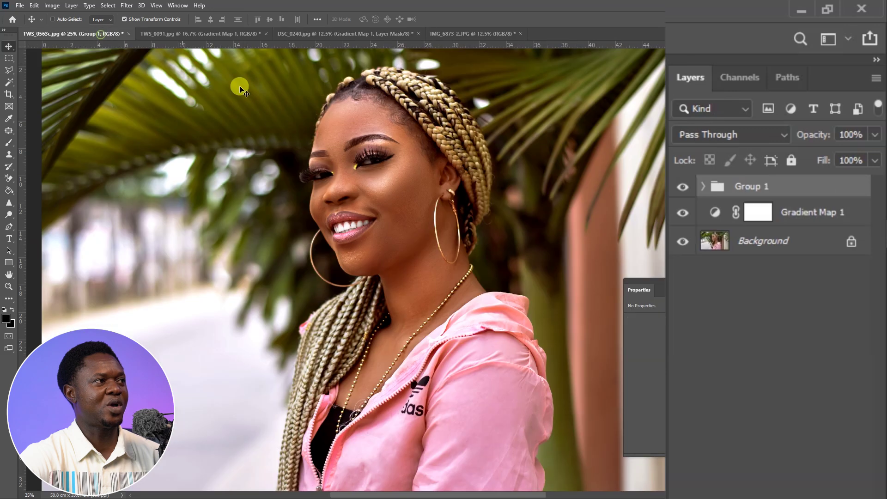
drag(717, 182, 411, 220)
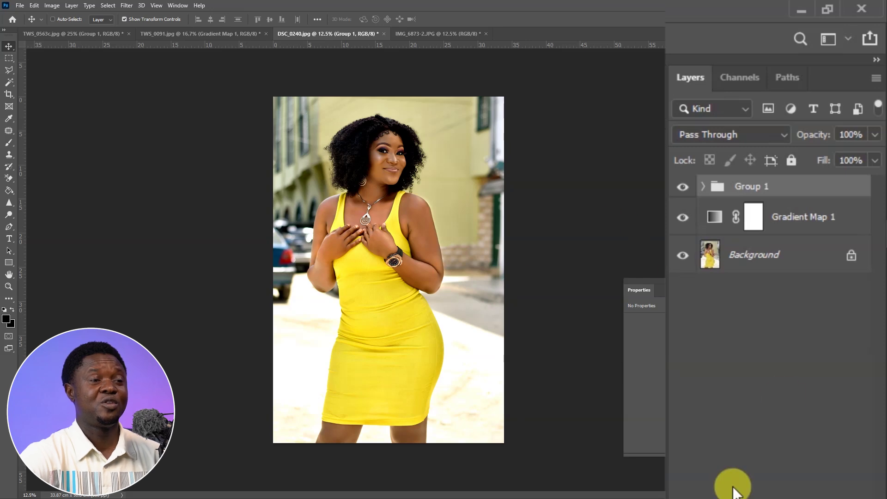
click(682, 187)
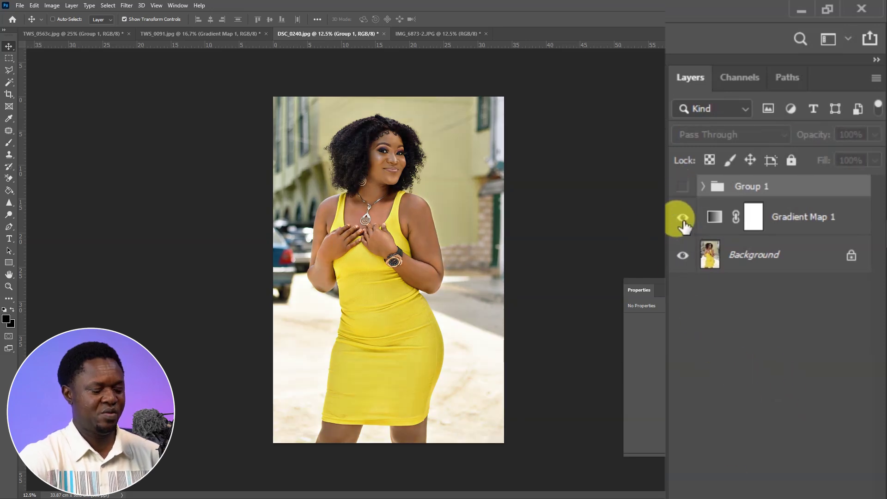
click(682, 218)
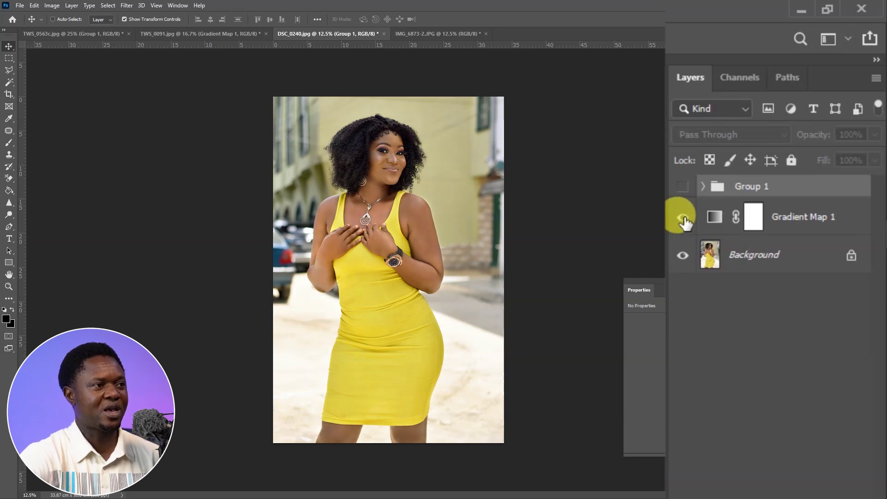
click(685, 220)
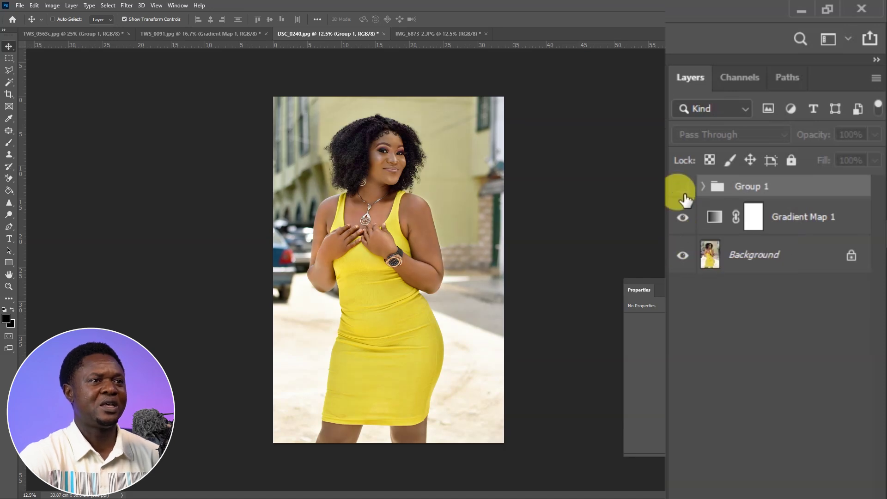
click(682, 186)
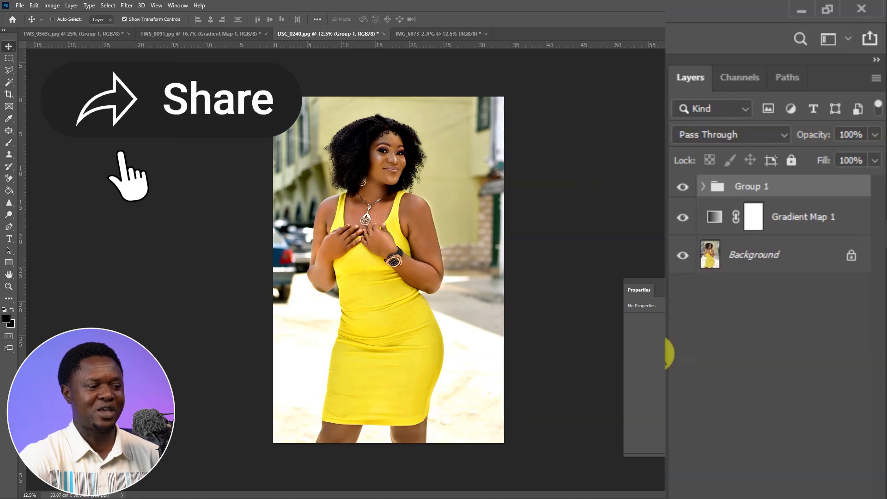
alt+click(683, 257)
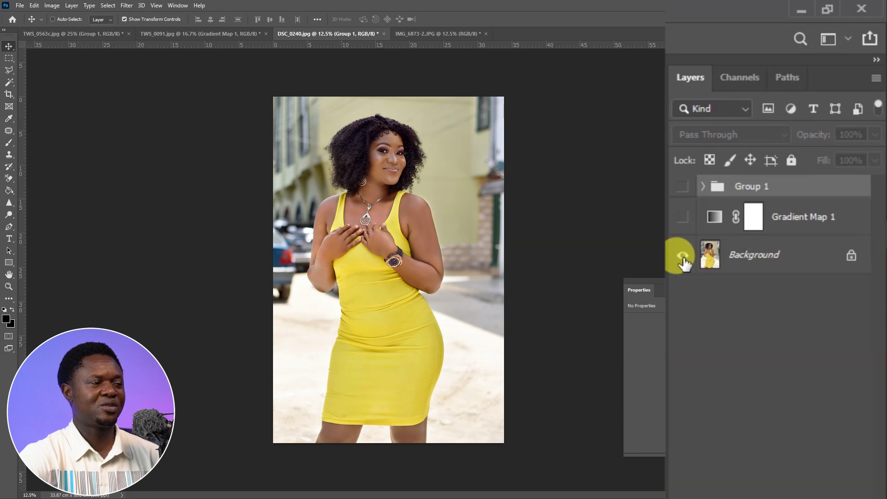
alt+click(683, 257)
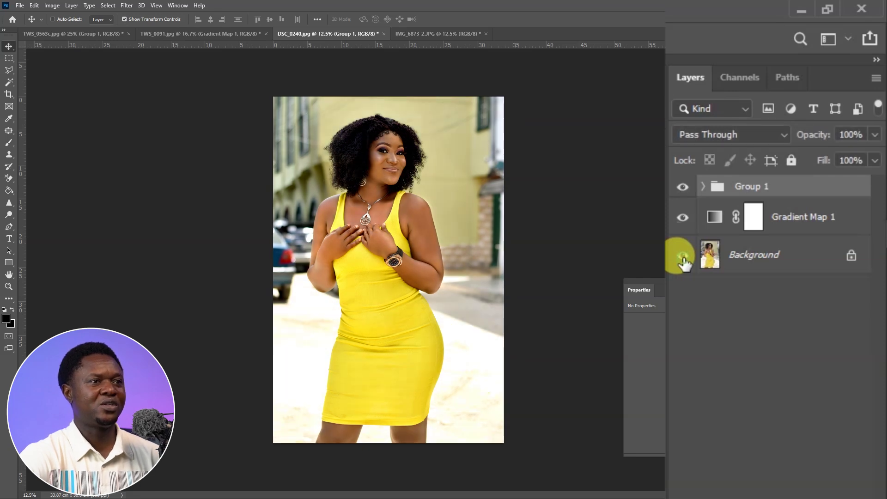